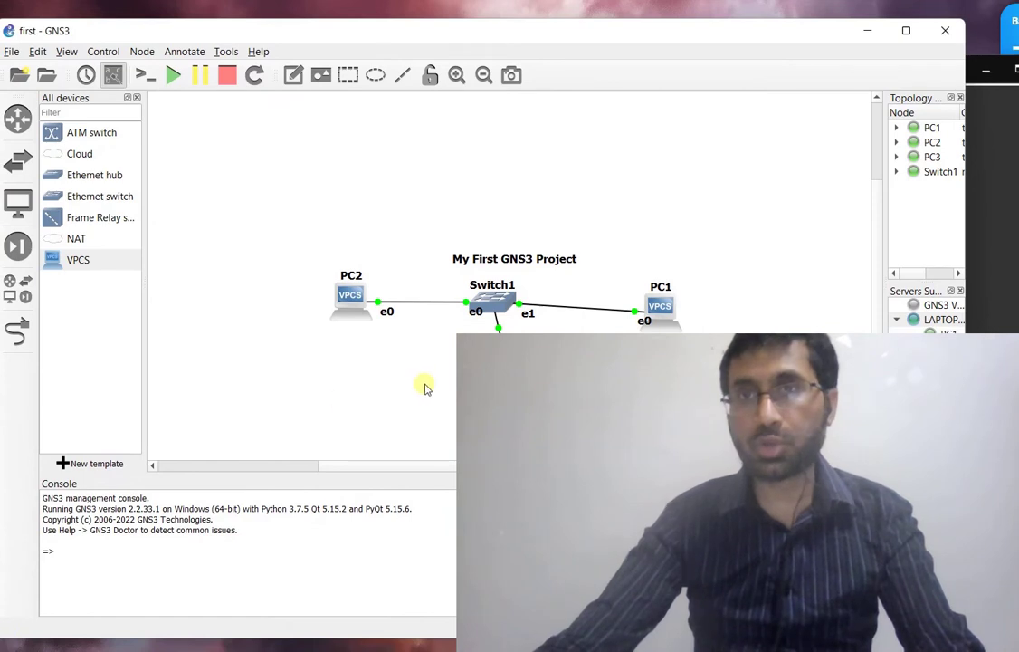
Move the project window up and resize it to be shorter and wider.
{"action": "mouse_move", "coordinate": [305, 41]}
{"action": "left_mouse_down"}
{"action": "mouse_move", "coordinate": [302, 21]}
{"action": "mouse_move", "coordinate": [315, 22]}
{"action": "left_mouse_up"}
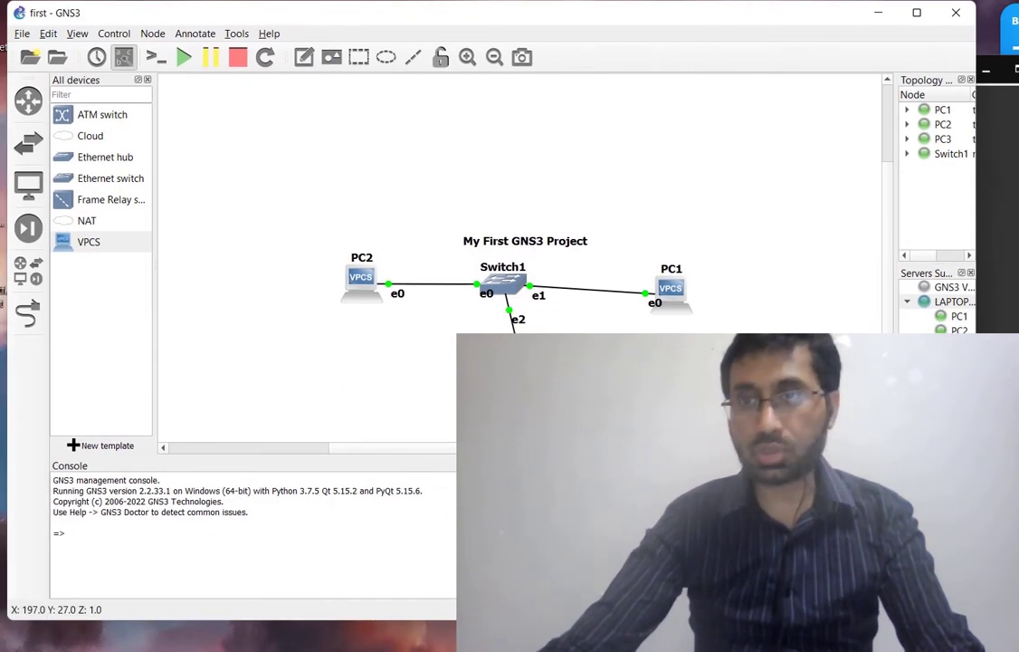
{"action": "left_click_drag", "start_coordinate": [588, 620], "coordinate": [588, 585]}
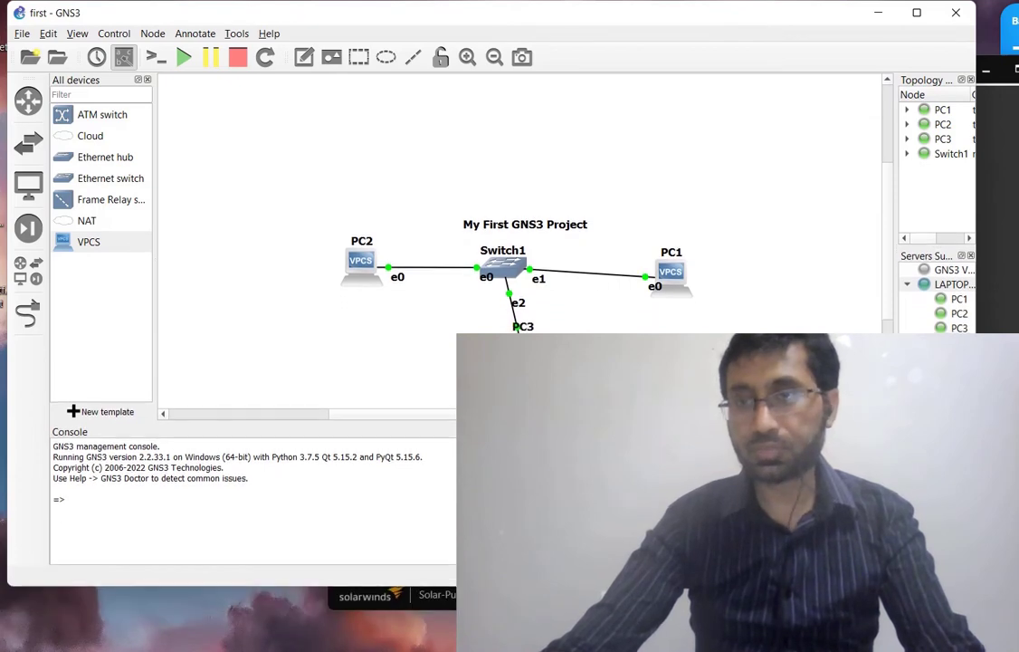
{"action": "left_click_drag", "start_coordinate": [976, 453], "coordinate": [1016, 453]}
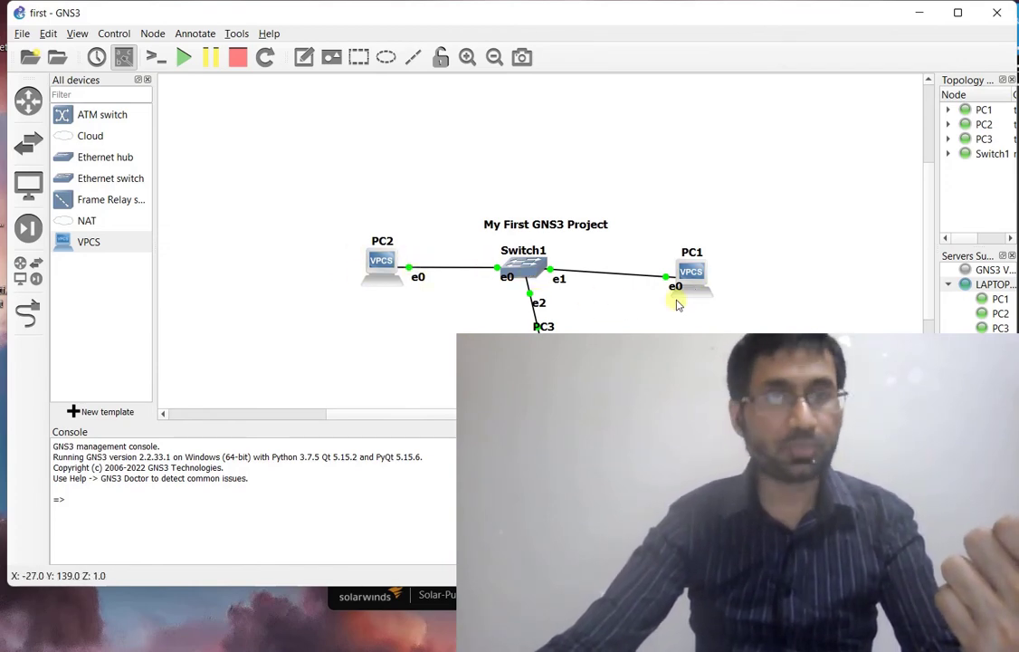
Add another VPCS node to the topology above the My First GNS3 Project title.
{"action": "left_click", "coordinate": [33, 270]}
{"action": "left_click", "coordinate": [34, 269]}
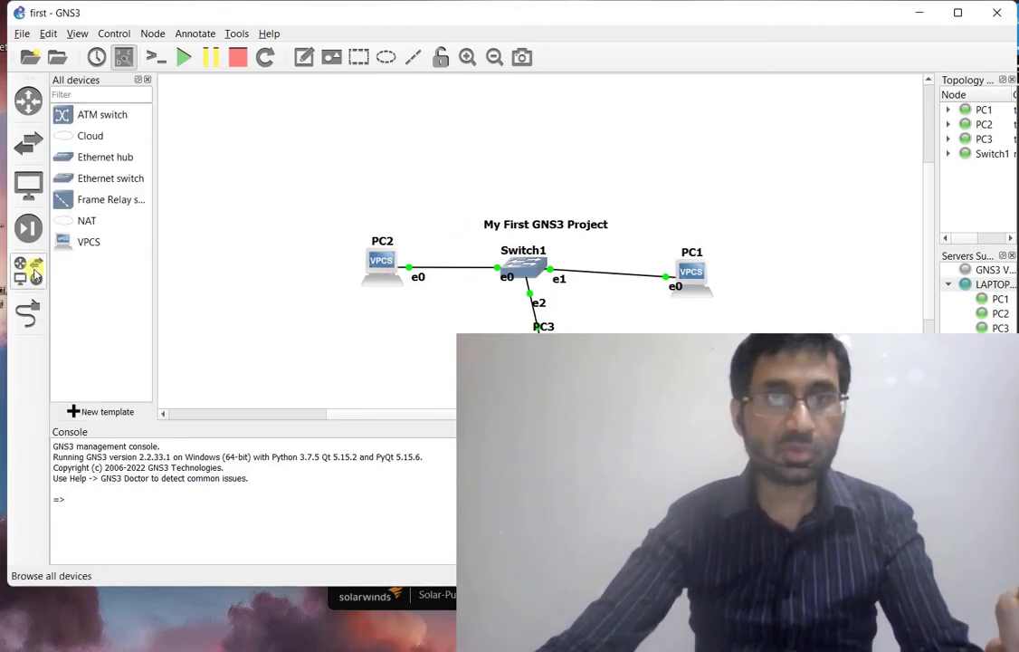
{"action": "left_click", "coordinate": [92, 244]}
{"action": "left_click_drag", "start_coordinate": [94, 247], "coordinate": [520, 138]}
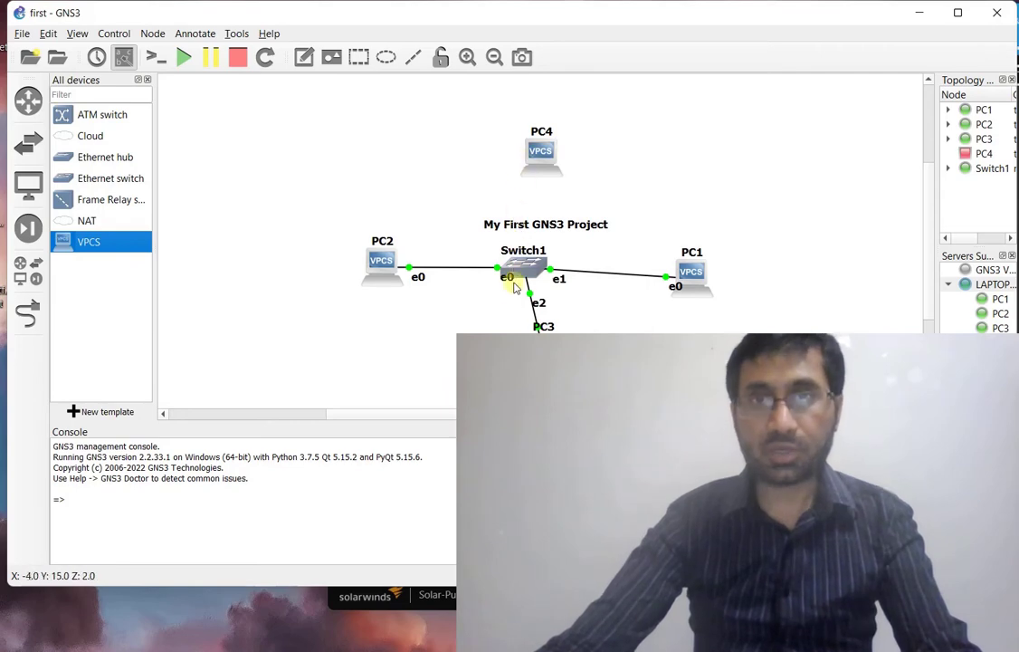
Link PC4's Ethernet0 port to Ethernet3 on Switch1.
{"action": "left_click", "coordinate": [28, 314]}
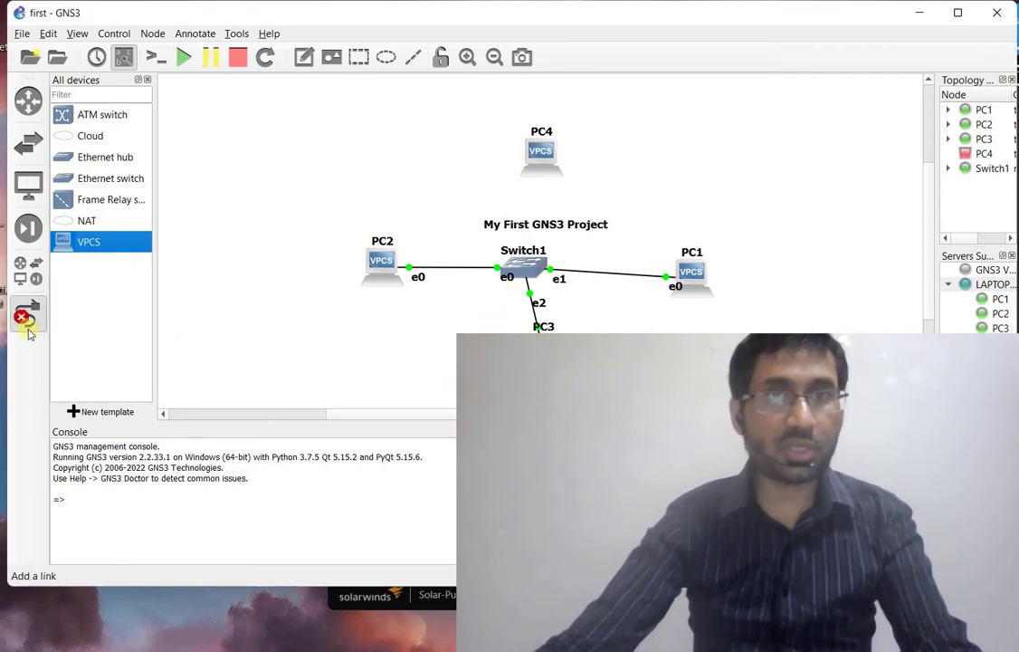
{"action": "left_click", "coordinate": [553, 160]}
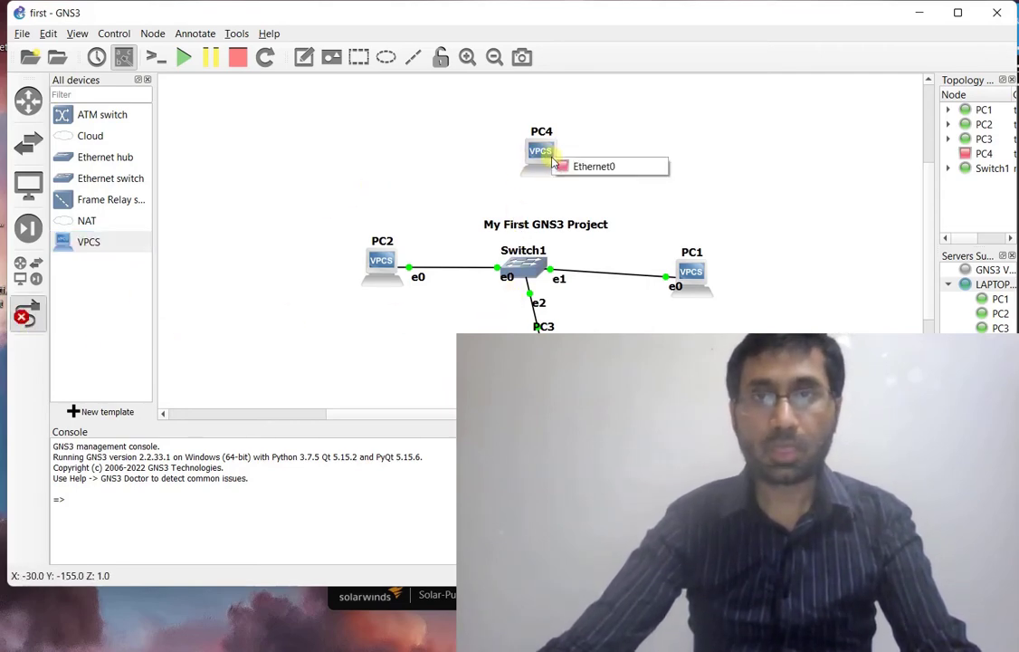
{"action": "left_click", "coordinate": [586, 169]}
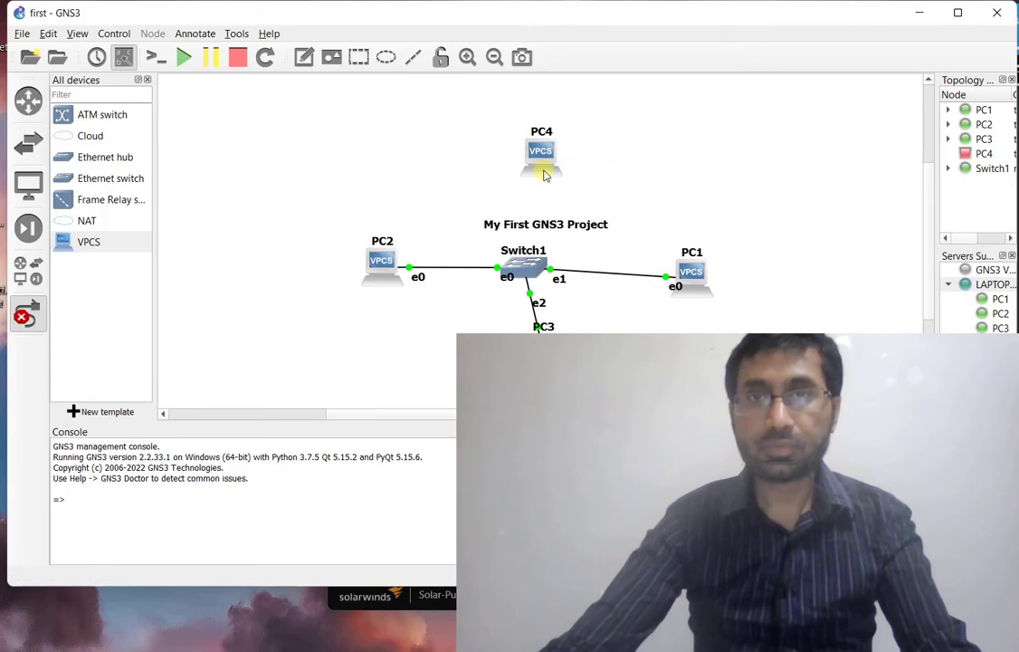
{"action": "left_click", "coordinate": [523, 263]}
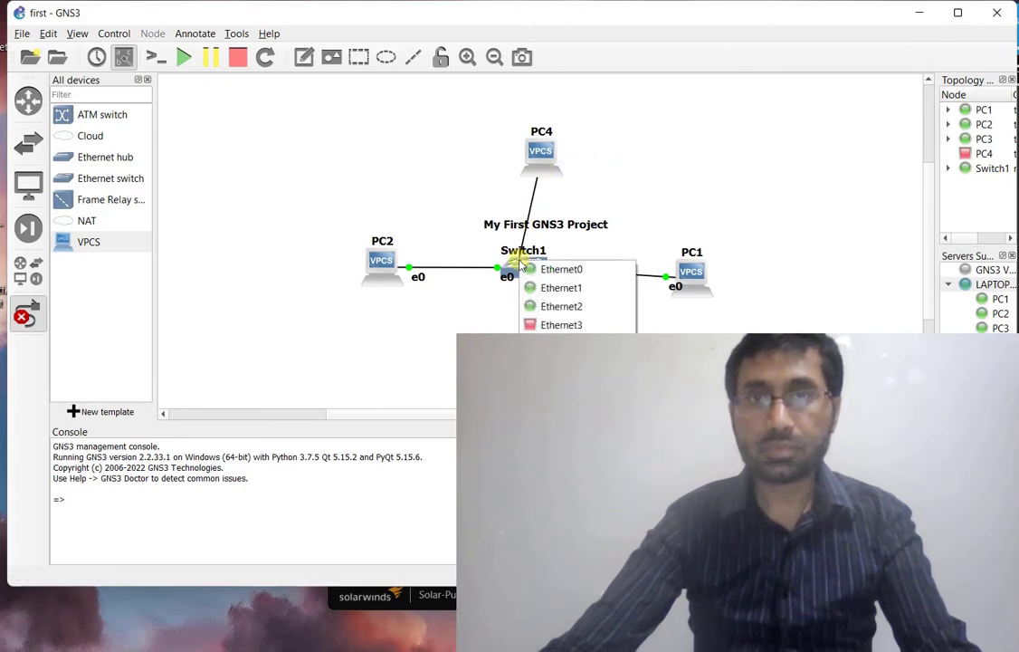
{"action": "left_click", "coordinate": [557, 325]}
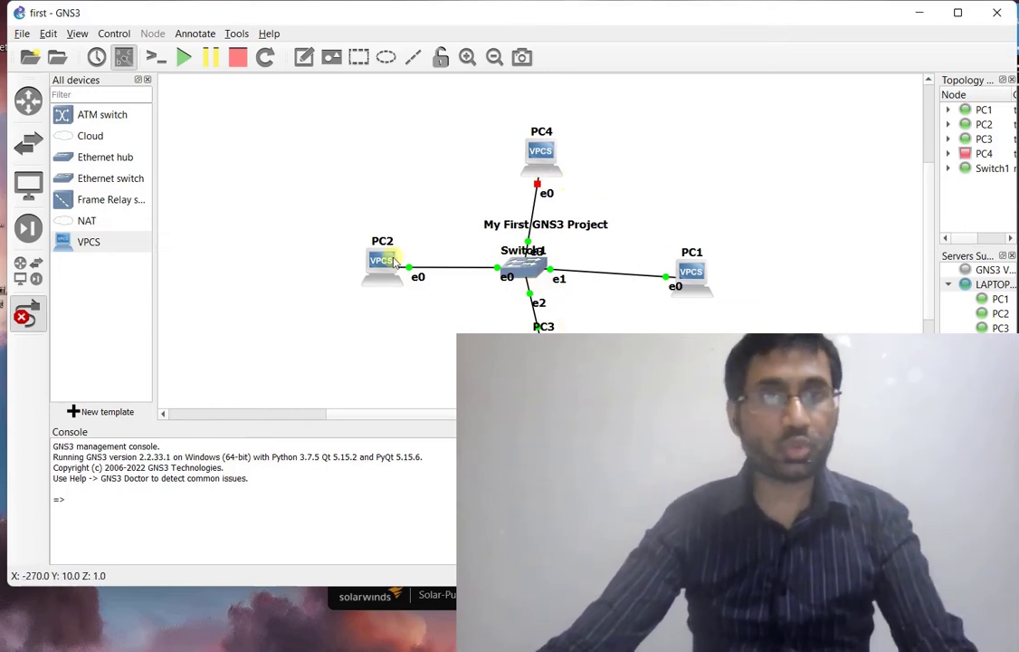
Browse the available device categories: all devices, security devices, end devices, switches and routers.
{"action": "left_click", "coordinate": [28, 231]}
{"action": "left_click", "coordinate": [24, 277]}
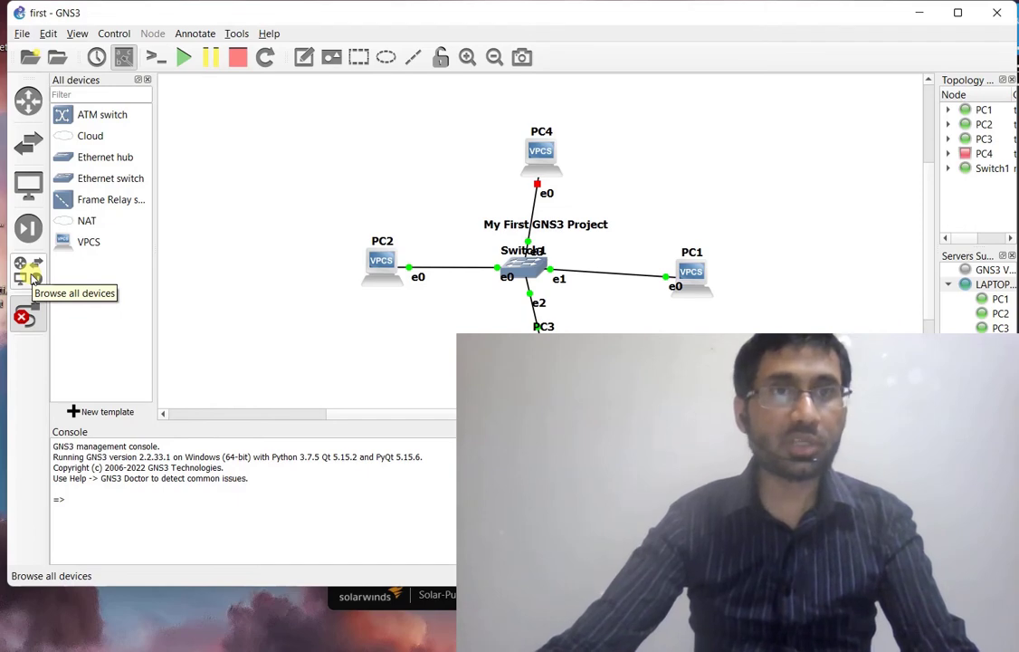
{"action": "left_click", "coordinate": [29, 228]}
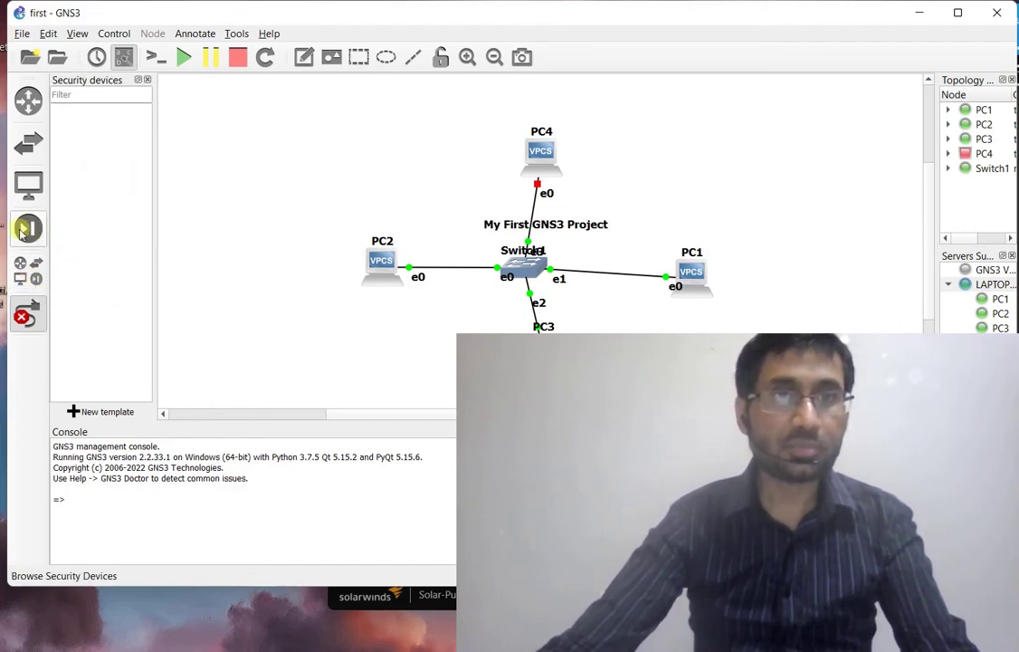
{"action": "left_click", "coordinate": [24, 232]}
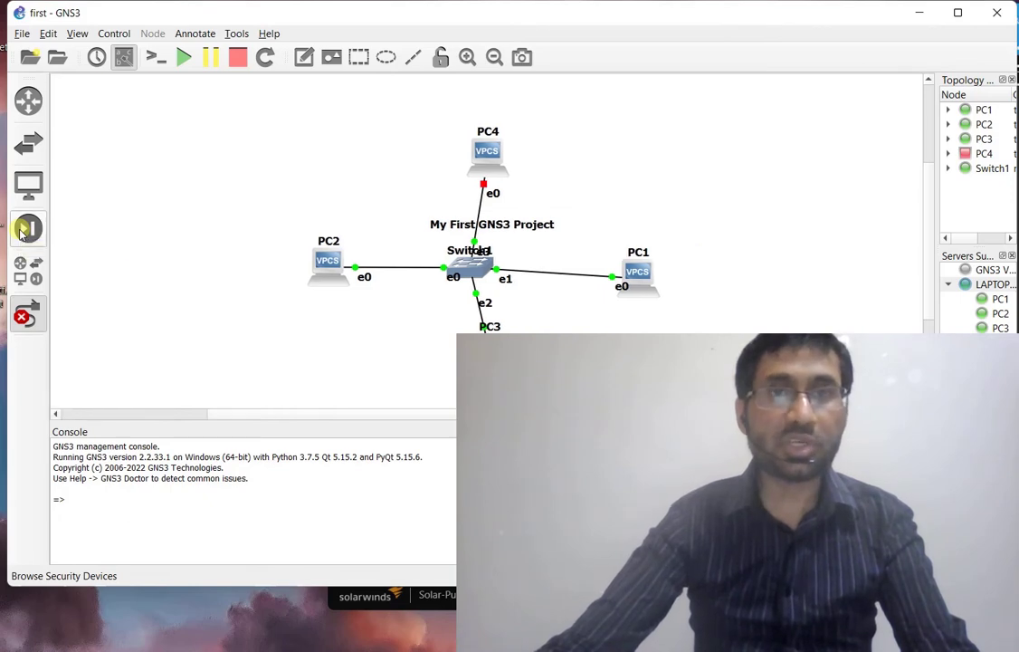
{"action": "left_click", "coordinate": [25, 233]}
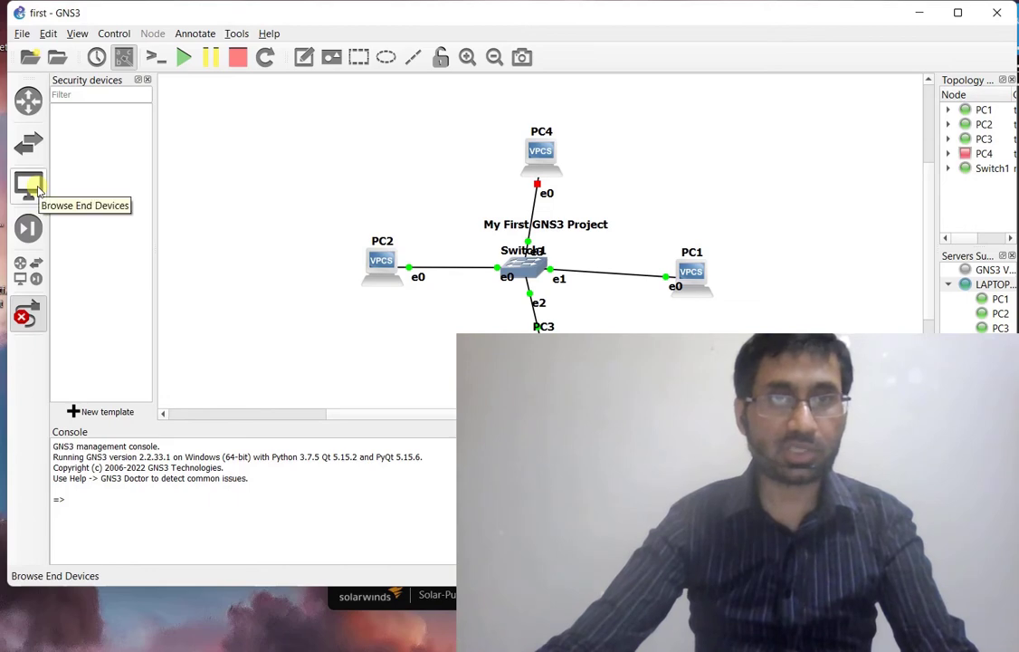
{"action": "left_click", "coordinate": [30, 185]}
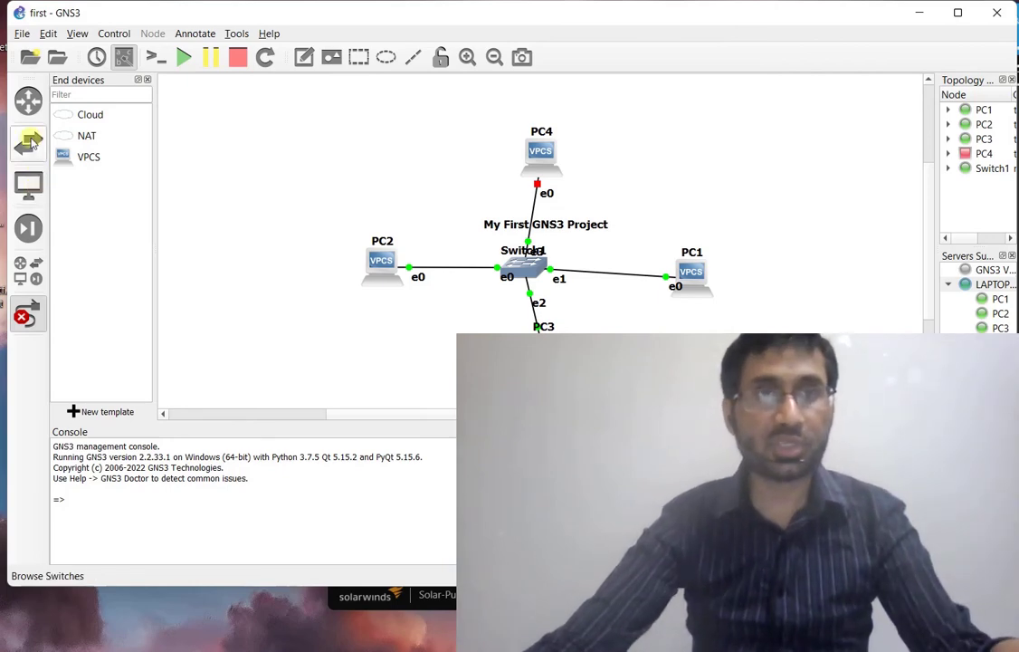
{"action": "left_click", "coordinate": [32, 142]}
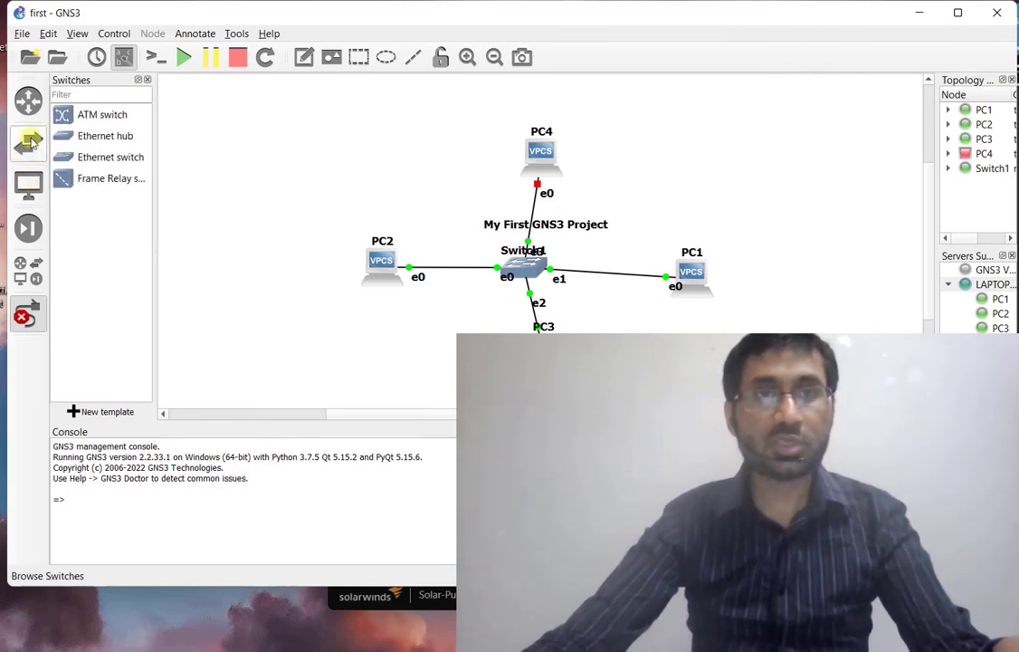
{"action": "left_click", "coordinate": [36, 101]}
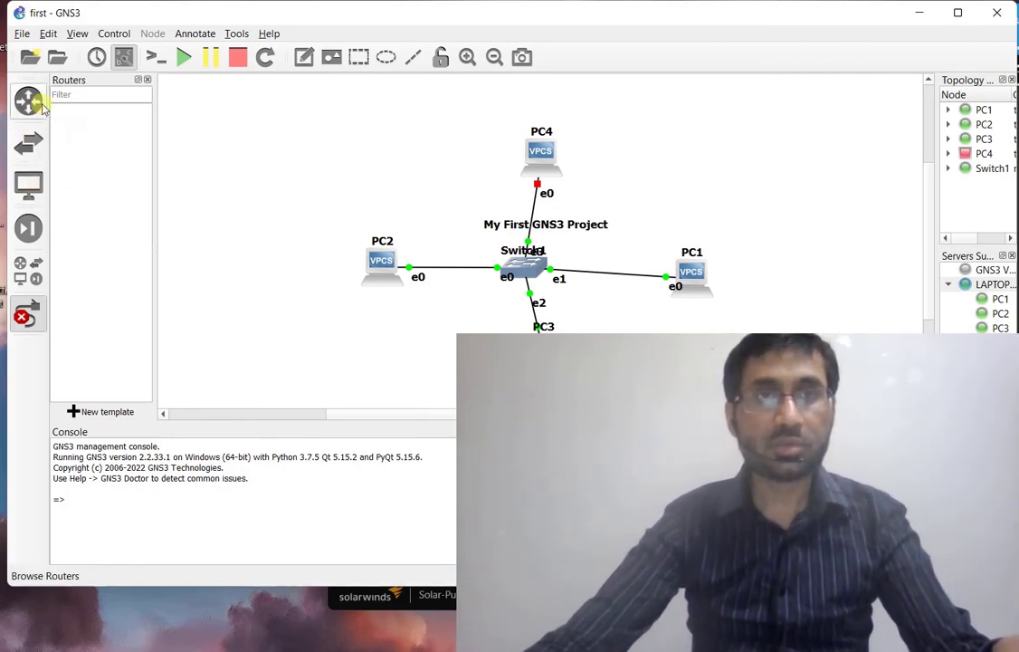
{"action": "left_click", "coordinate": [31, 103]}
{"action": "left_click", "coordinate": [29, 102]}
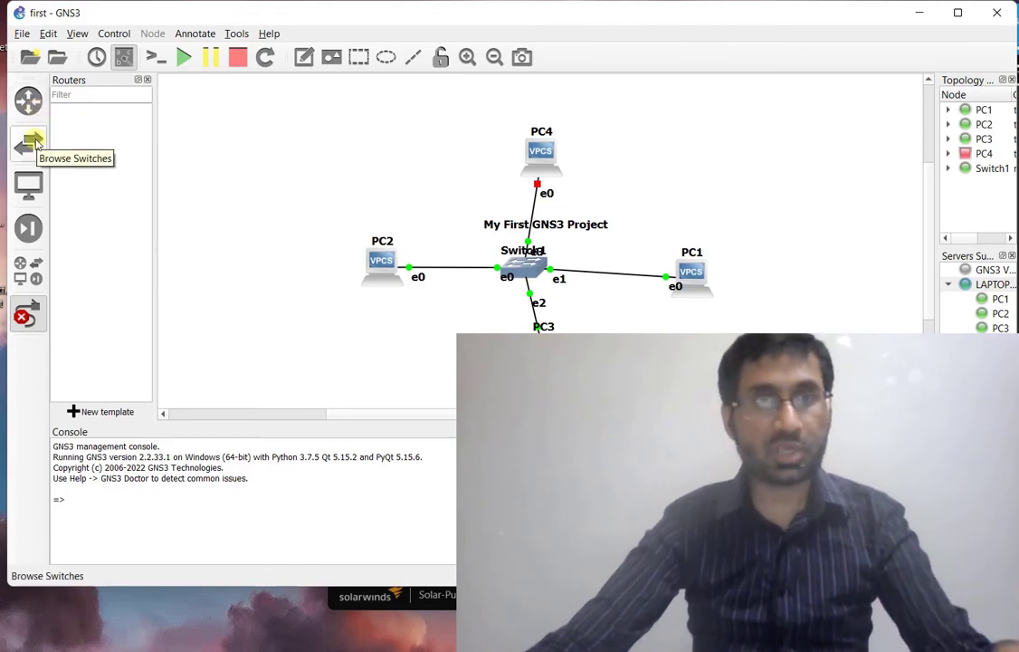
Add an ATM switch to the topology, in the empty area above and beyond PC1.
{"action": "left_click", "coordinate": [34, 141]}
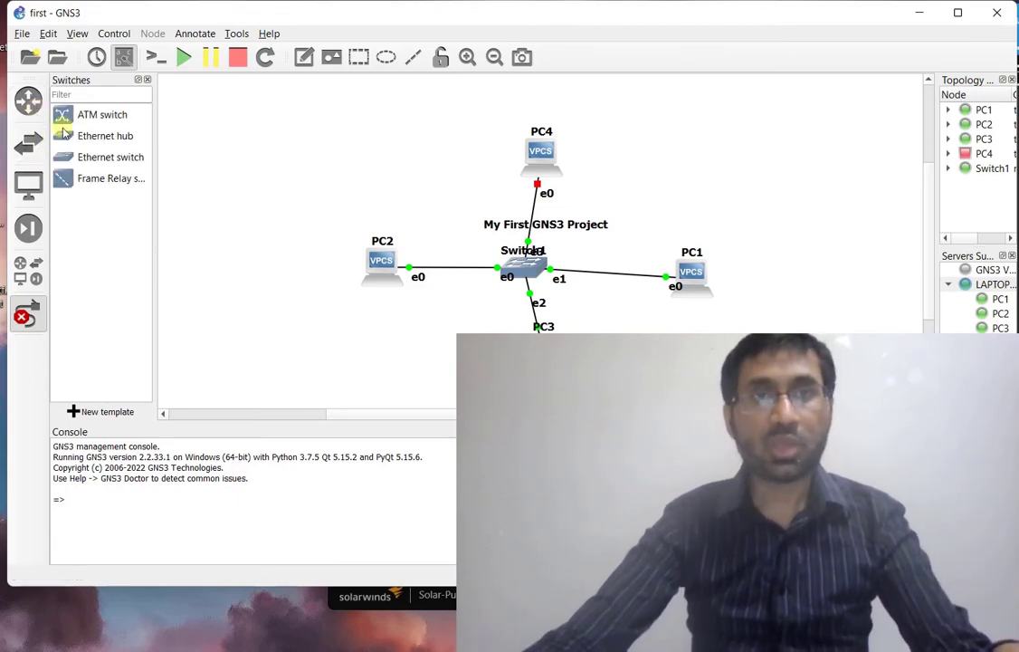
{"action": "left_click", "coordinate": [125, 114]}
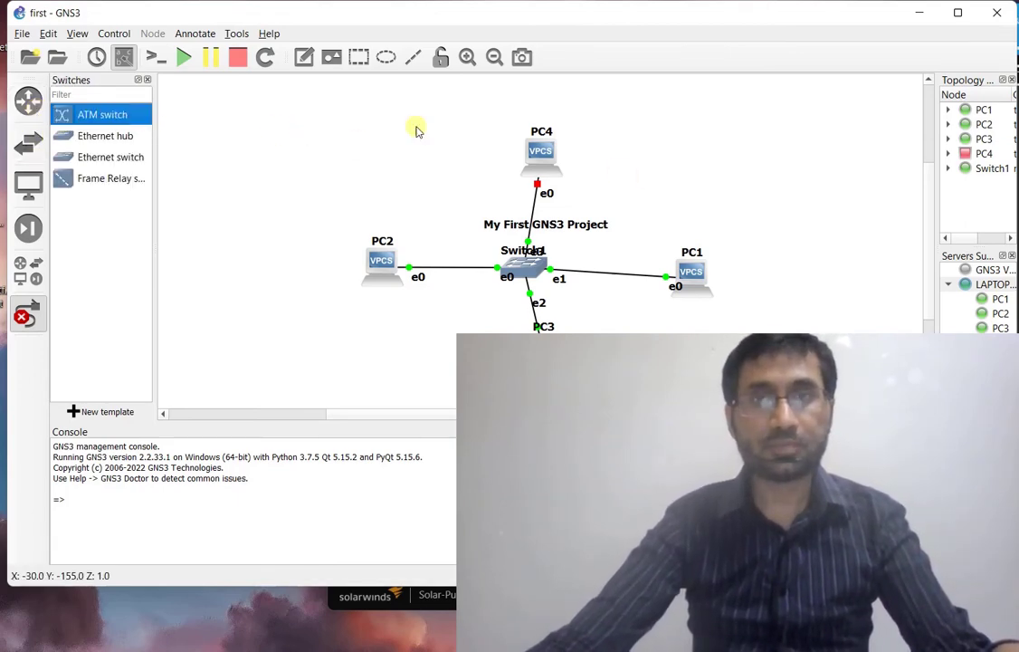
{"action": "left_click", "coordinate": [808, 143]}
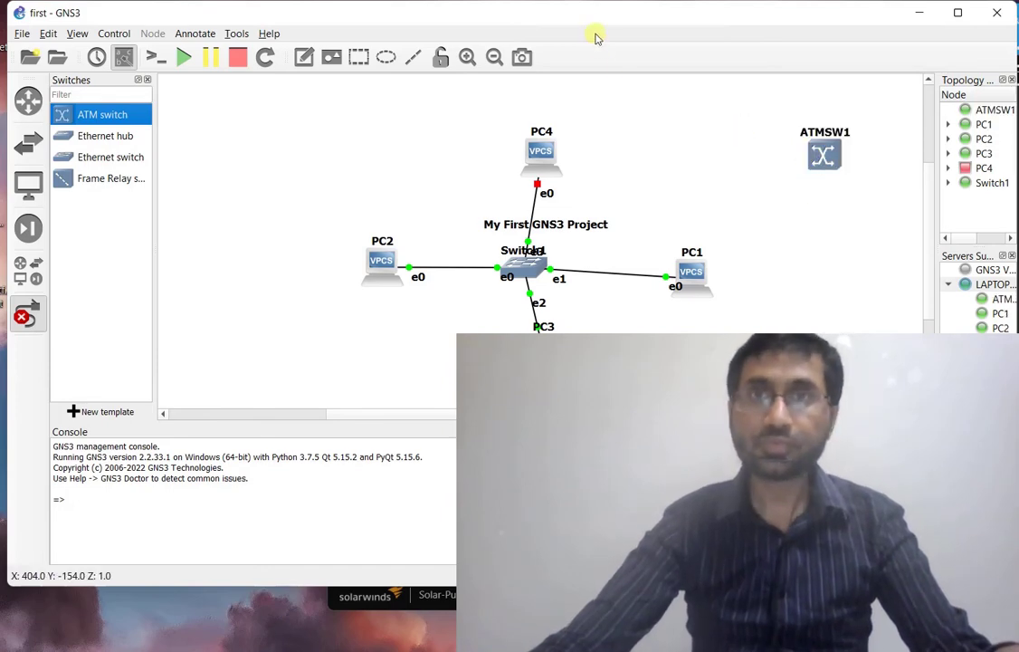
Stop all devices in the topology and start them all again, confirming both operations.
{"action": "left_click_drag", "start_coordinate": [596, 27], "coordinate": [606, 48]}
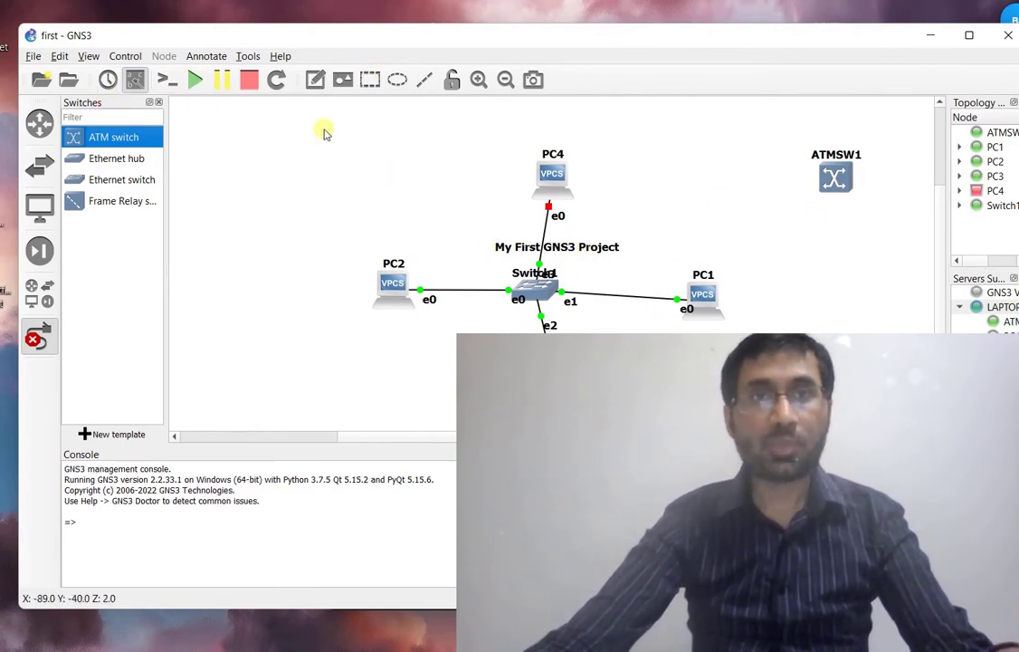
{"action": "left_click", "coordinate": [248, 80]}
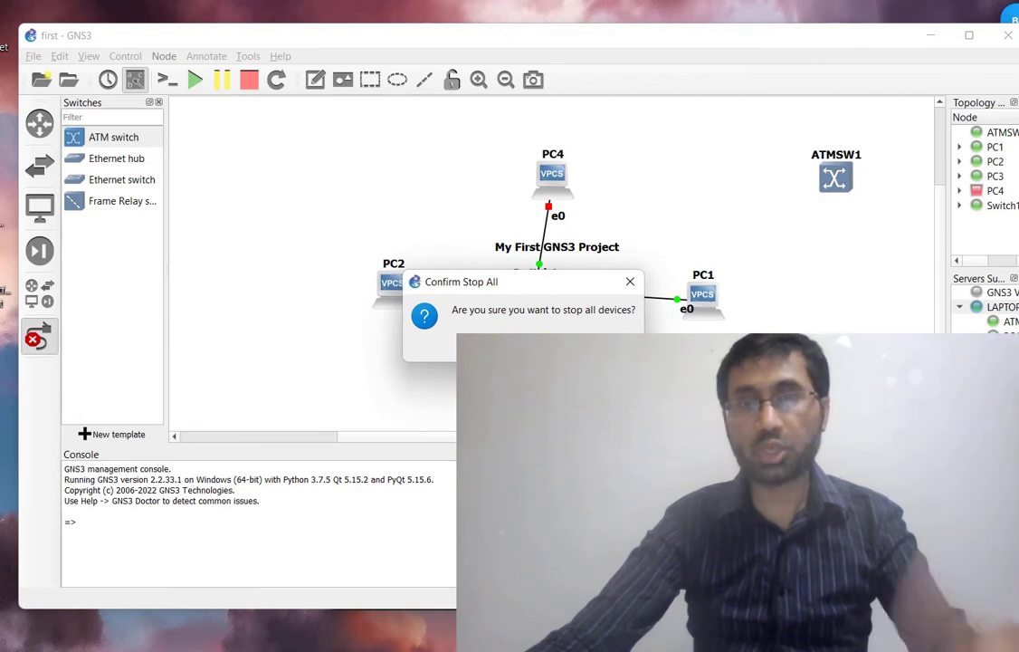
{"action": "left_click", "coordinate": [548, 345]}
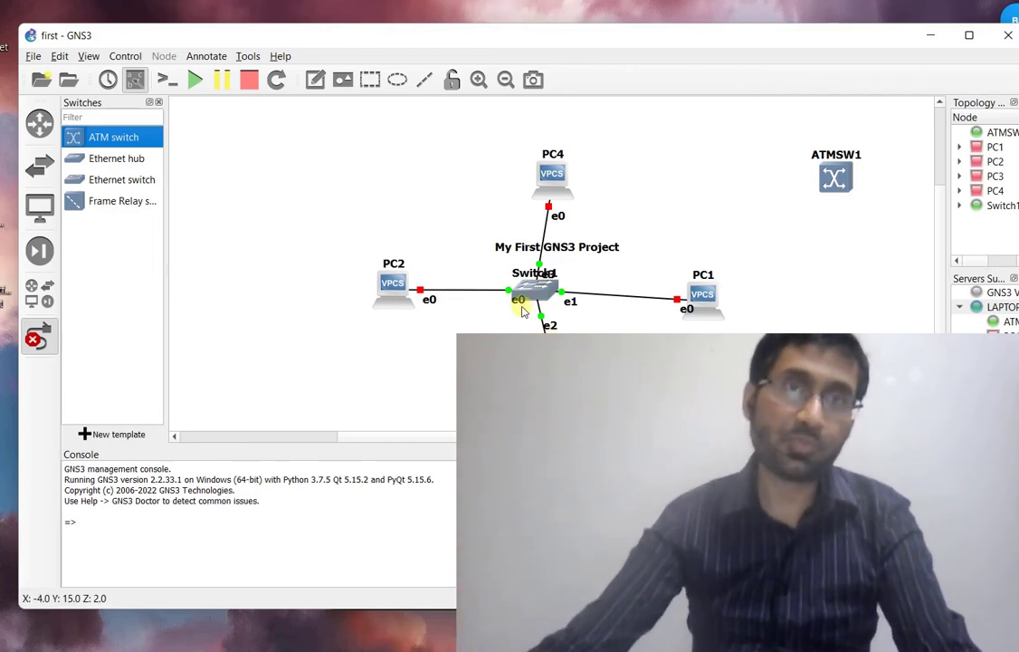
{"action": "left_click", "coordinate": [198, 81]}
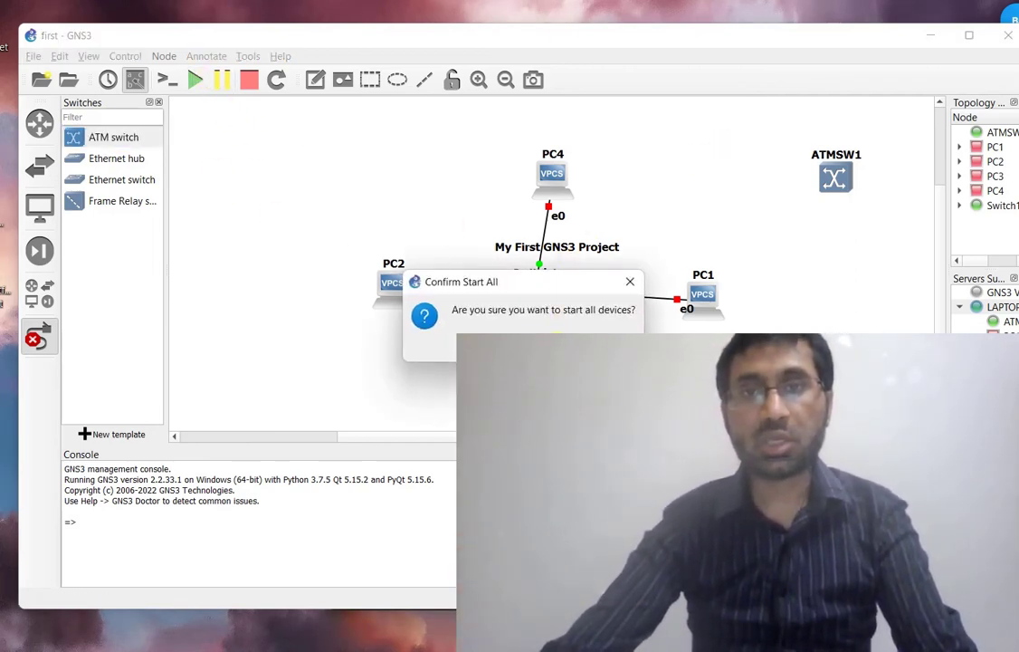
{"action": "key", "text": "Return"}
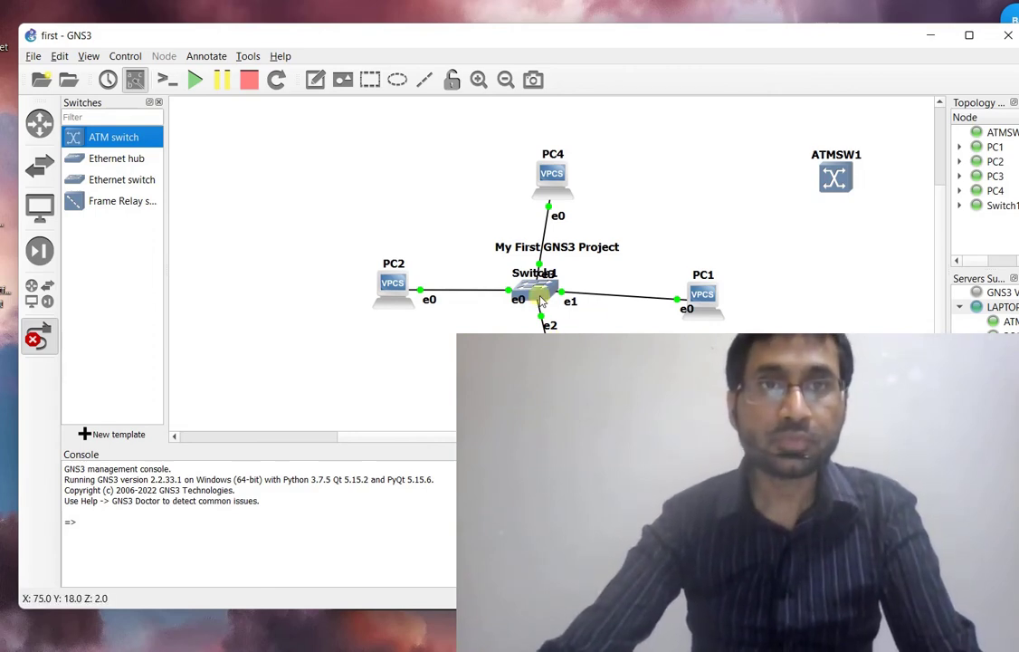
{"action": "right_click", "coordinate": [826, 189]}
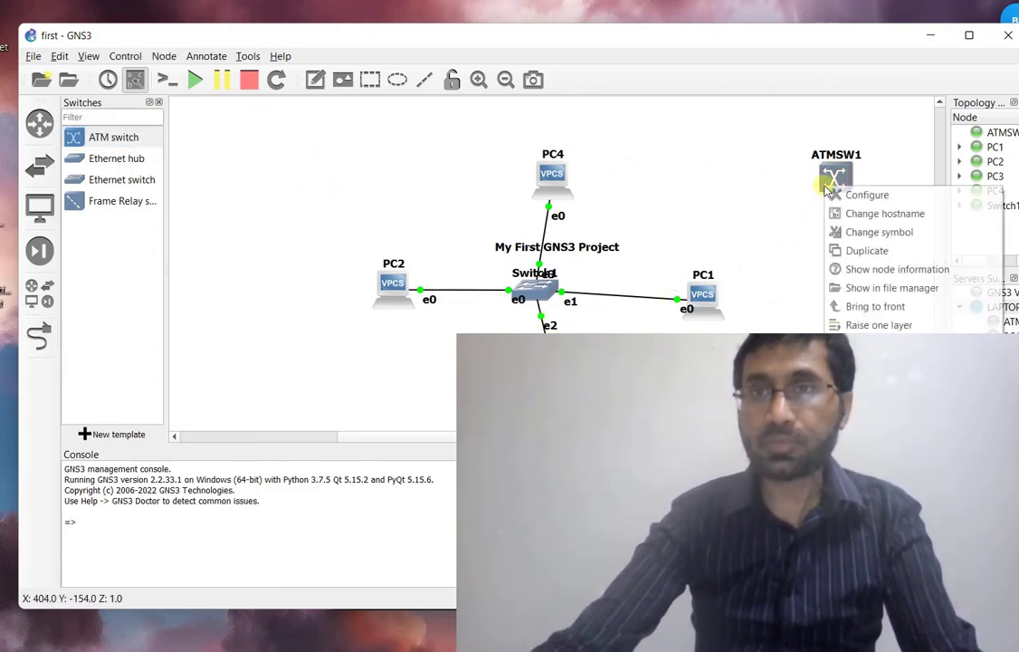
{"action": "right_click", "coordinate": [702, 289]}
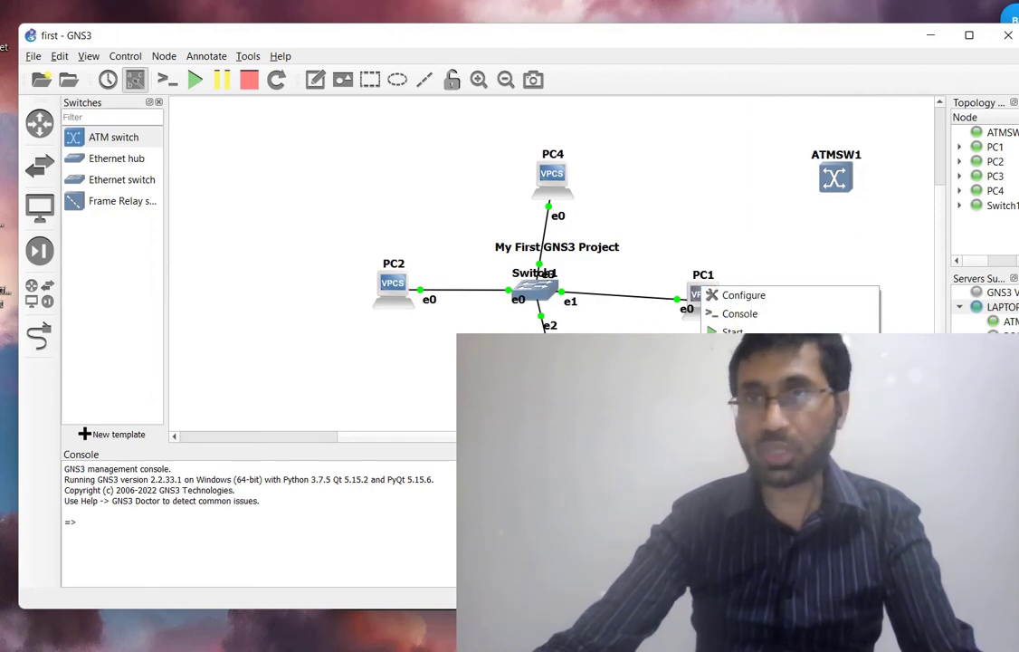
{"action": "left_click", "coordinate": [699, 206]}
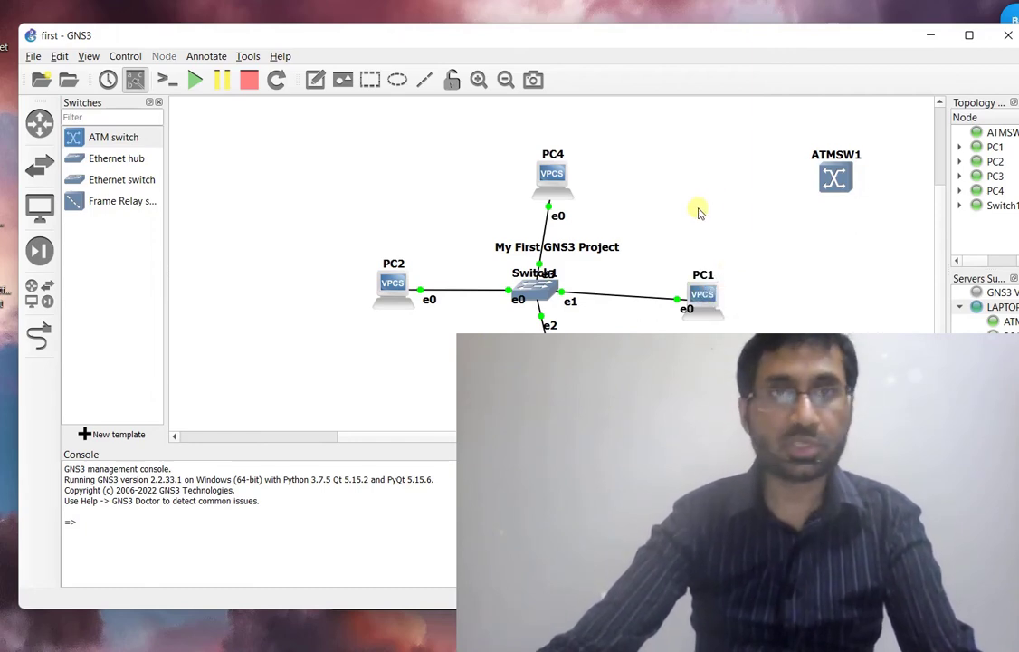
Open console sessions for all the PCs in the topology.
{"action": "left_click", "coordinate": [164, 81]}
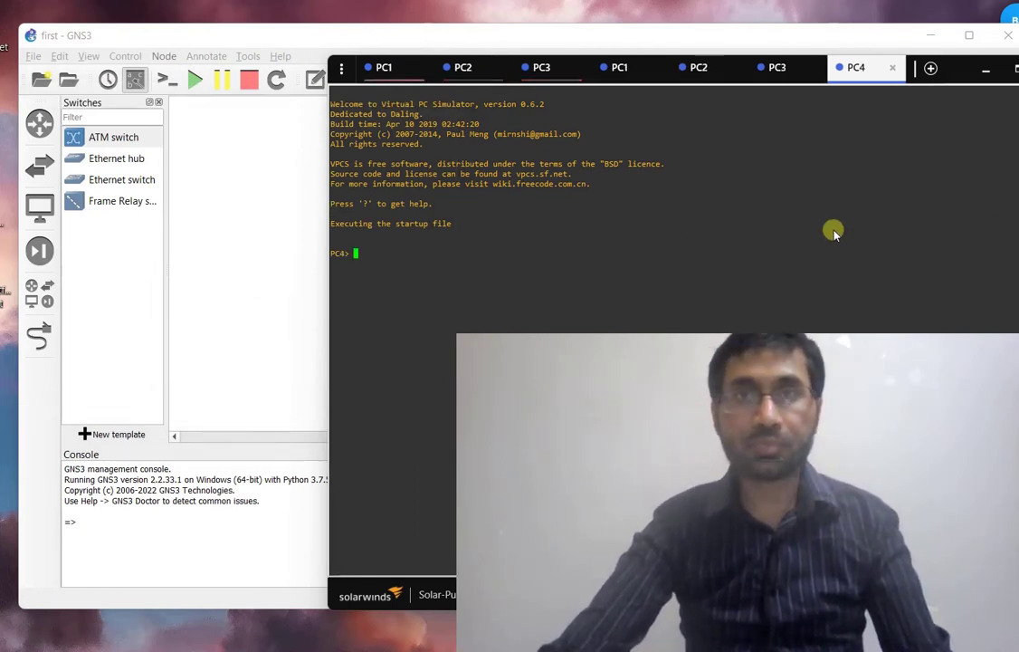
{"action": "left_click", "coordinate": [1017, 70]}
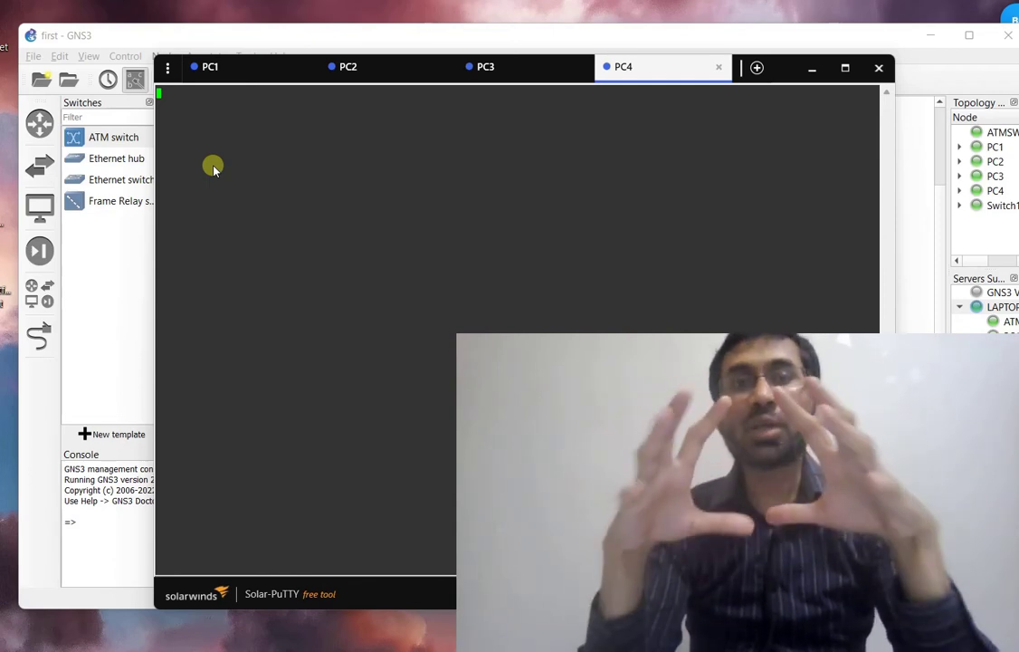
Look through the console sessions of PC1, PC2, PC3 and PC4, and return to PC1.
{"action": "left_click", "coordinate": [215, 67]}
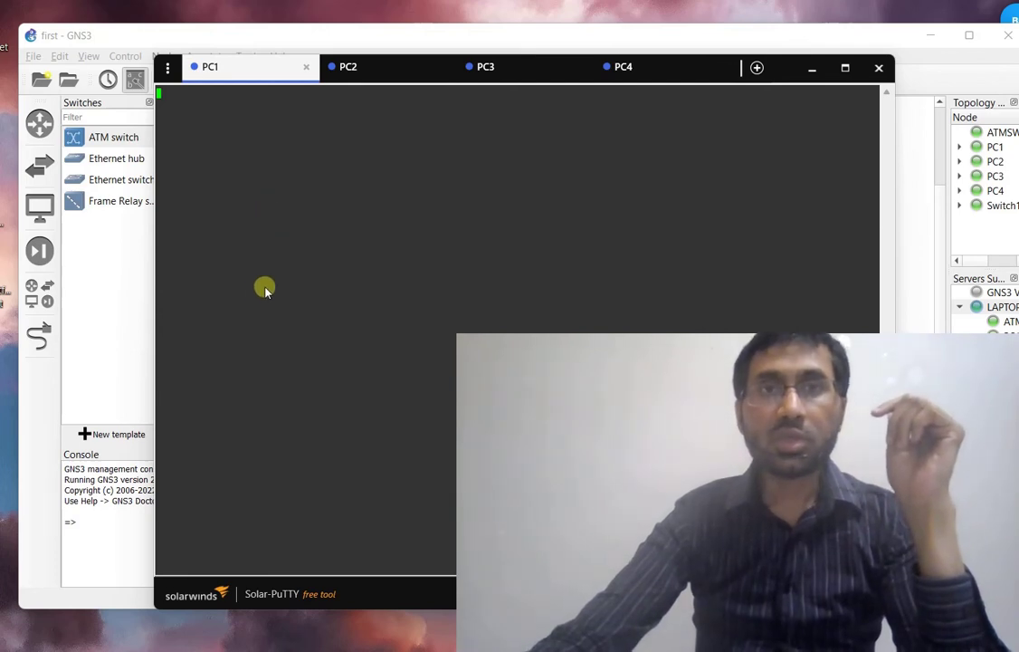
{"action": "left_click", "coordinate": [357, 68]}
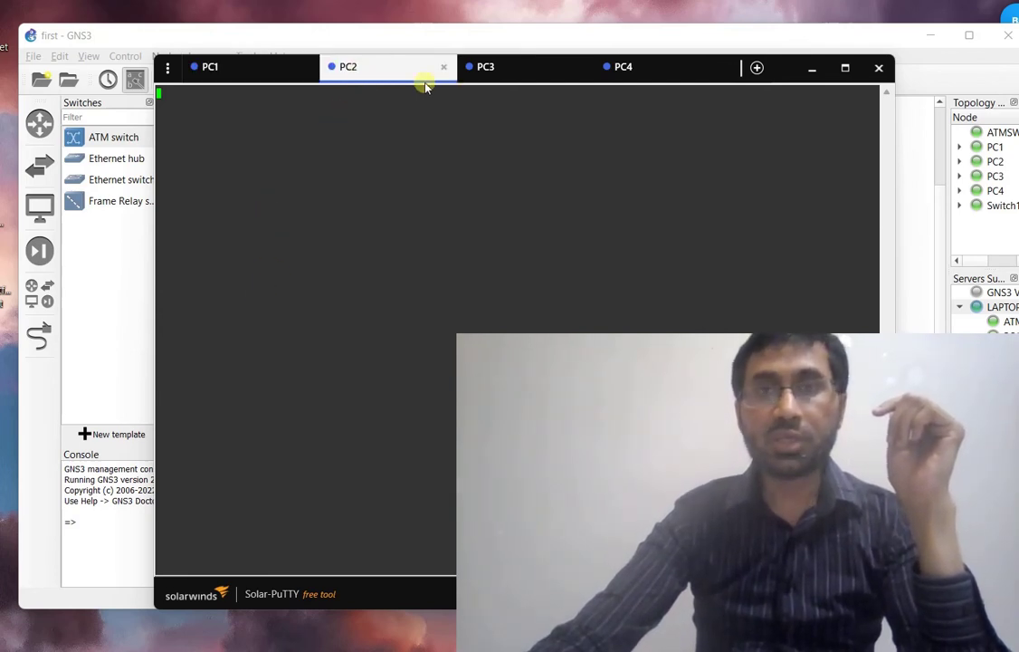
{"action": "left_click", "coordinate": [520, 67]}
{"action": "left_click", "coordinate": [643, 69]}
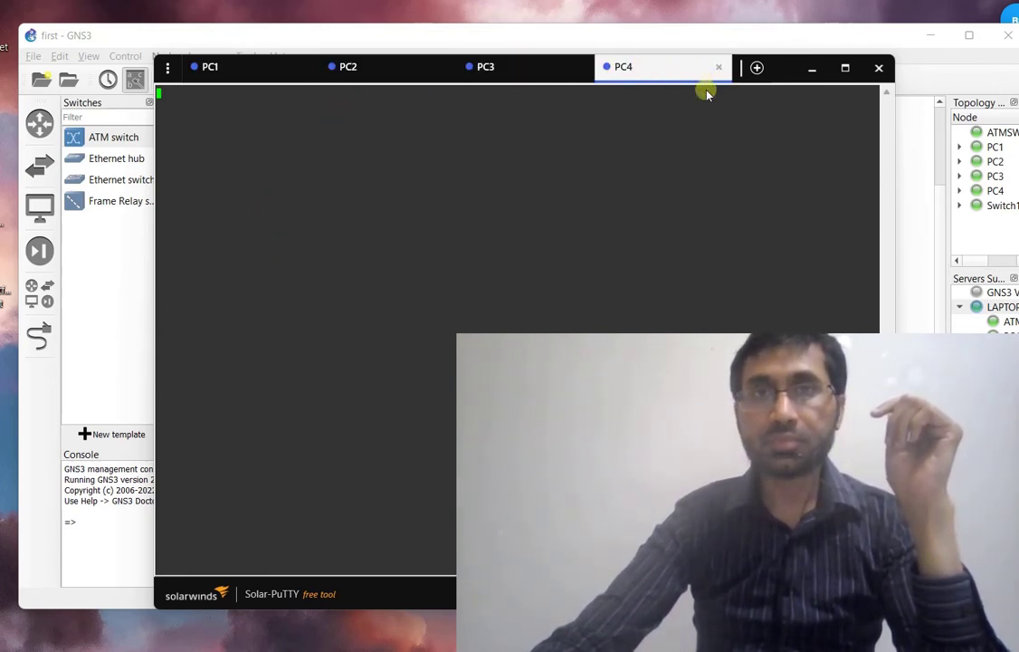
{"action": "left_click", "coordinate": [248, 76]}
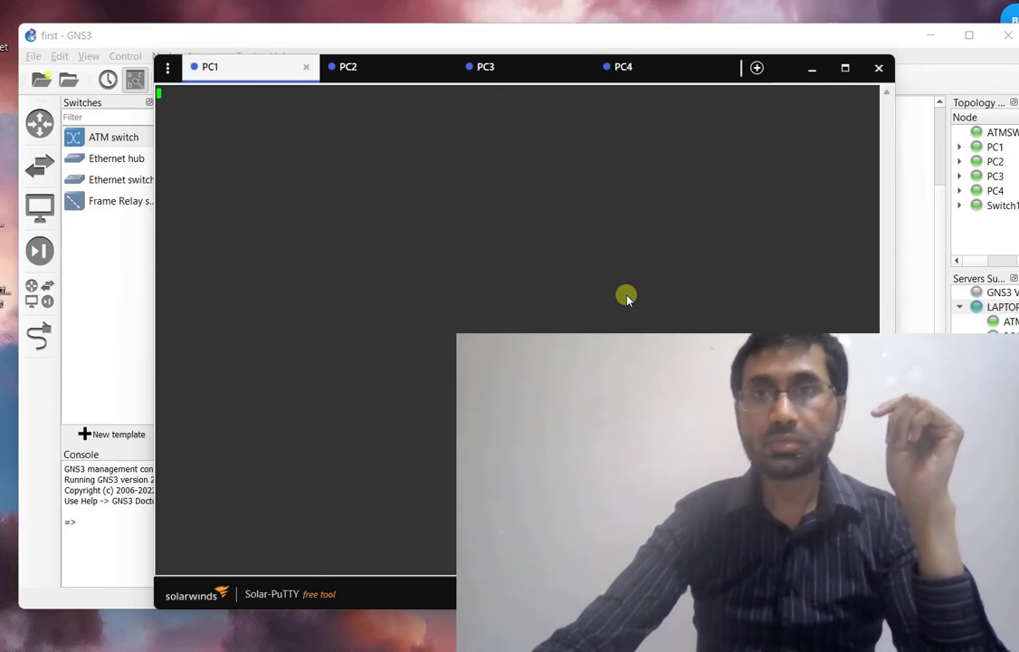
{"action": "left_click", "coordinate": [442, 38]}
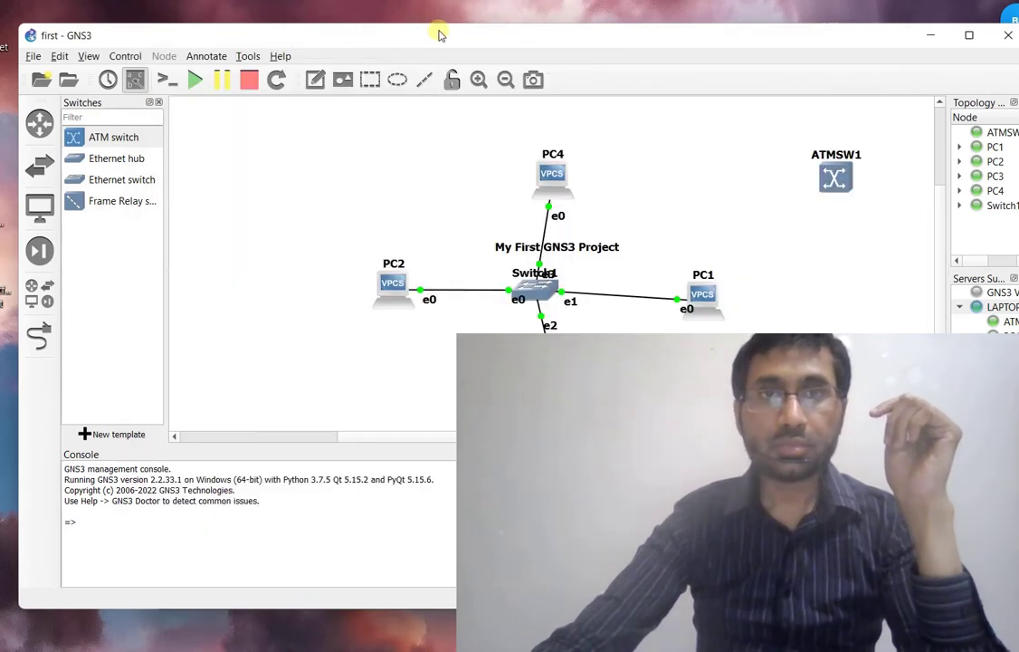
{"action": "left_click", "coordinate": [927, 37]}
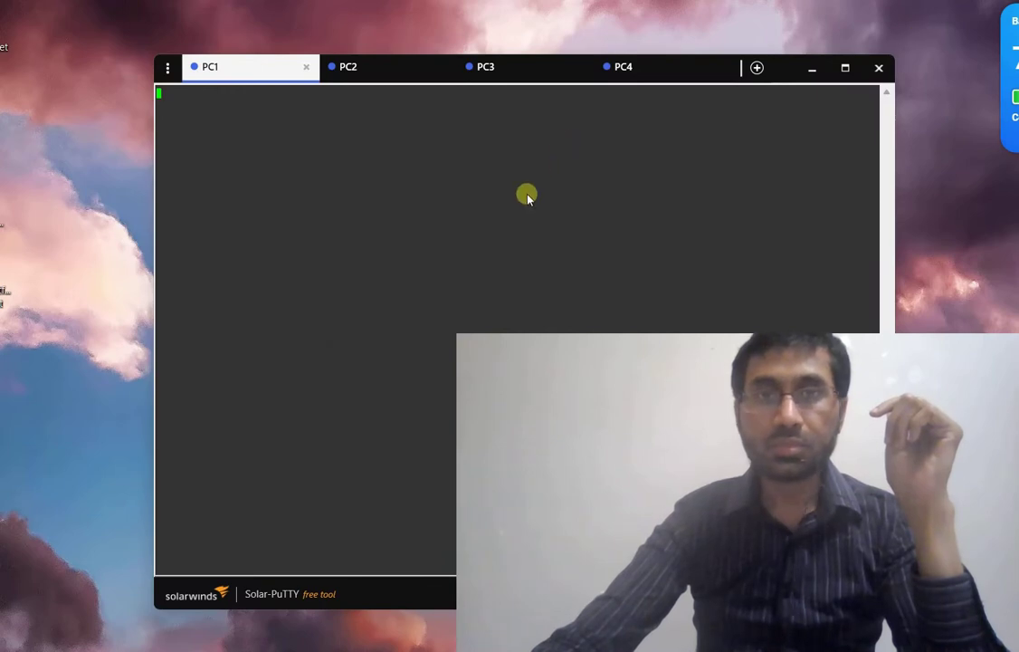
{"action": "left_click", "coordinate": [845, 69]}
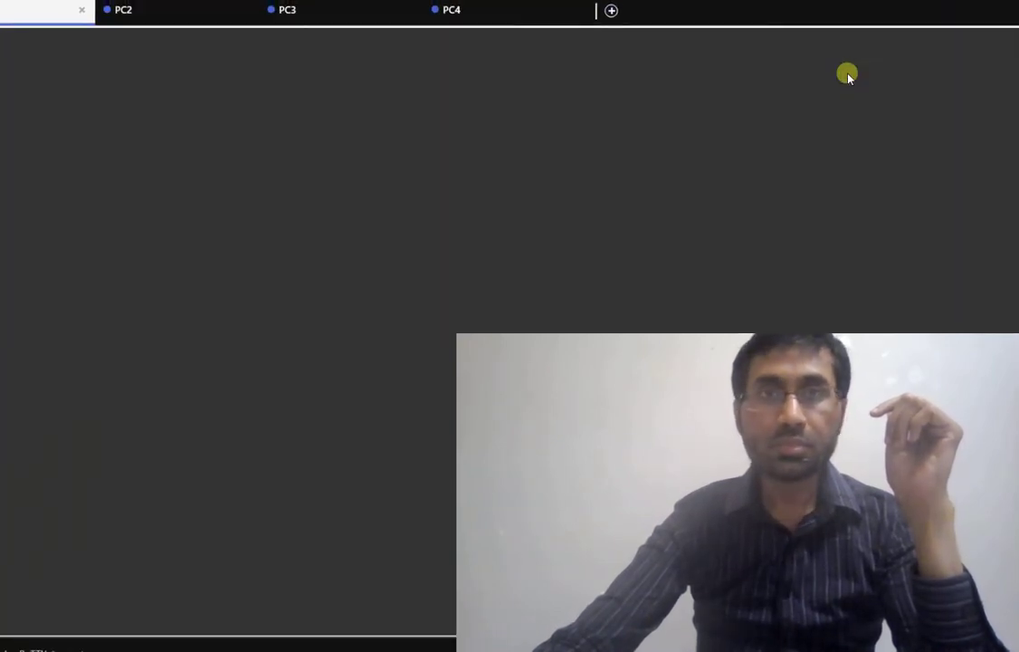
{"action": "left_click", "coordinate": [1018, 7]}
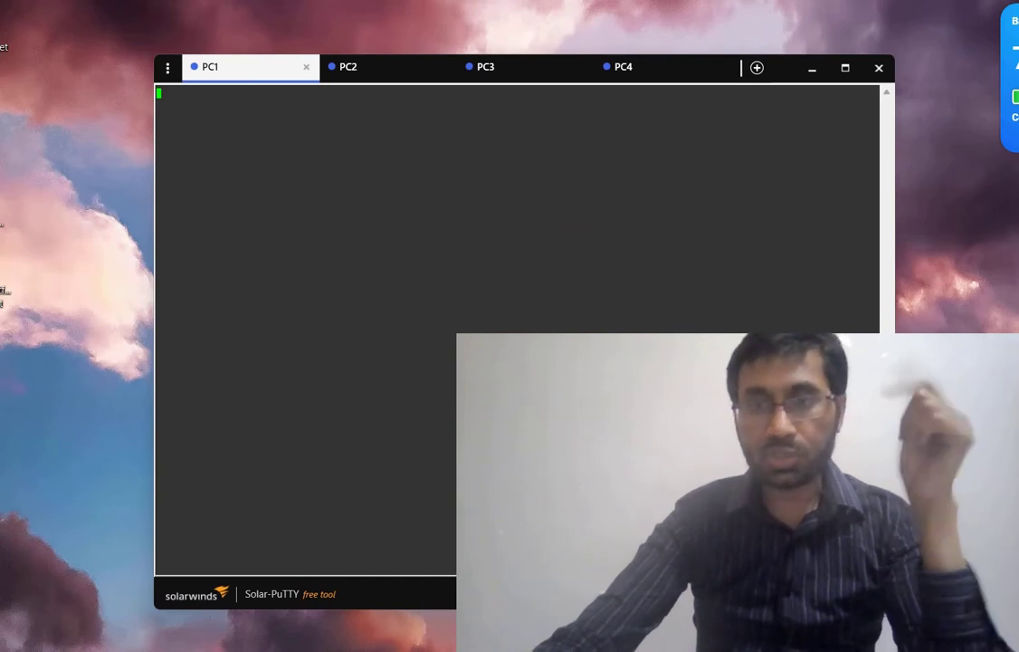
Switch to GNS3, start all devices in the topology with confirmation, and move its window lower on the desktop, returning to PC1's console.
{"action": "key", "text": "alt+Tab"}
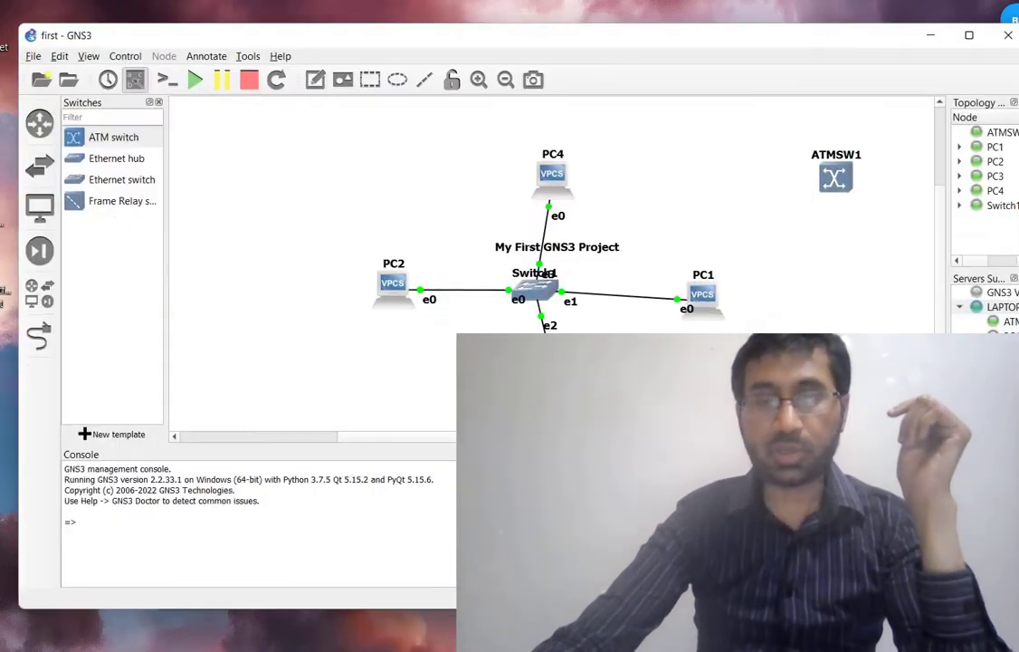
{"action": "left_click", "coordinate": [194, 80]}
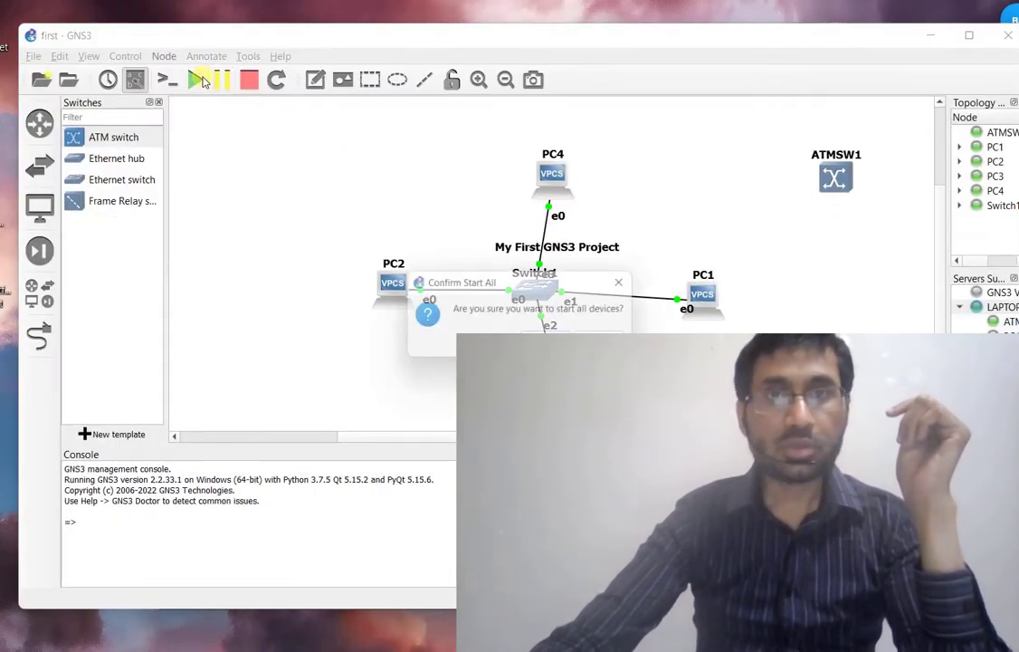
{"action": "left_click", "coordinate": [539, 337]}
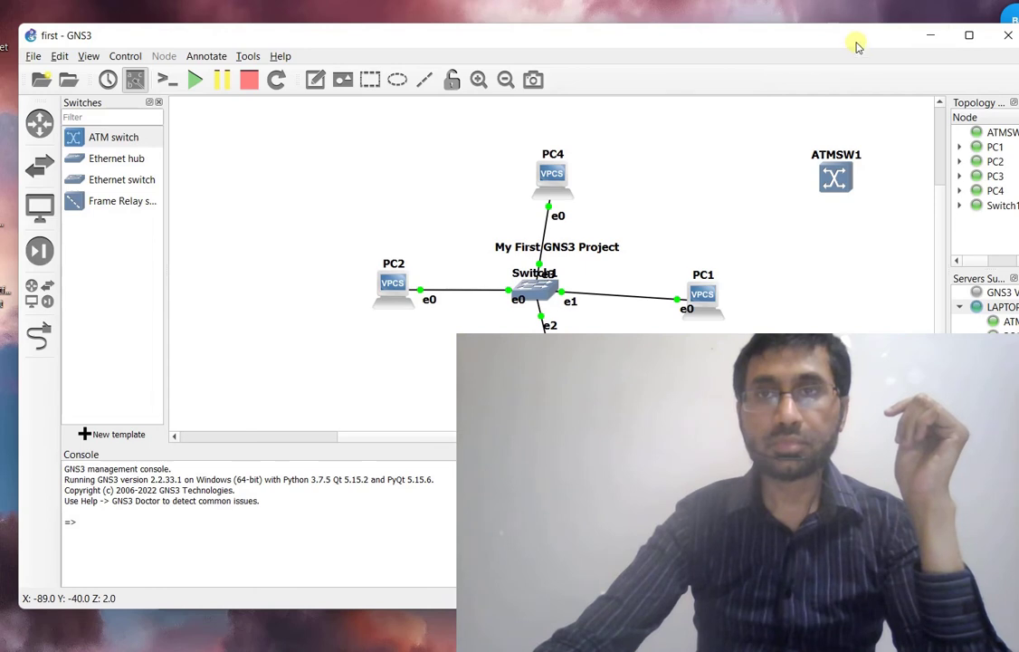
{"action": "left_click_drag", "start_coordinate": [855, 43], "coordinate": [783, 241]}
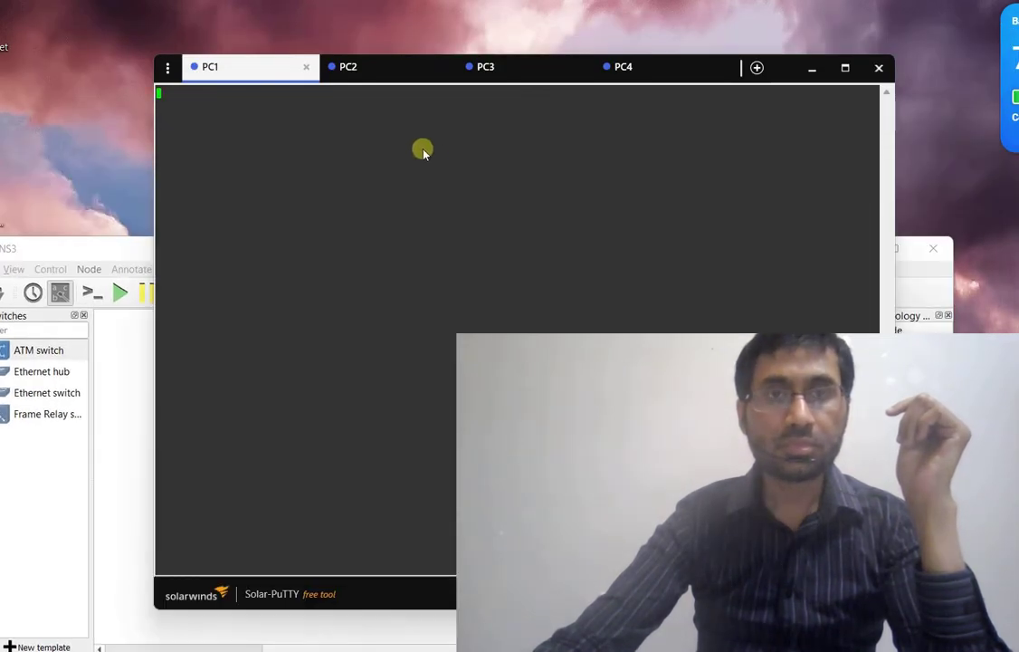
Display the usage help of the ip command in PC1's console.
{"action": "key", "text": "Return"}
{"action": "key", "text": "Return"}
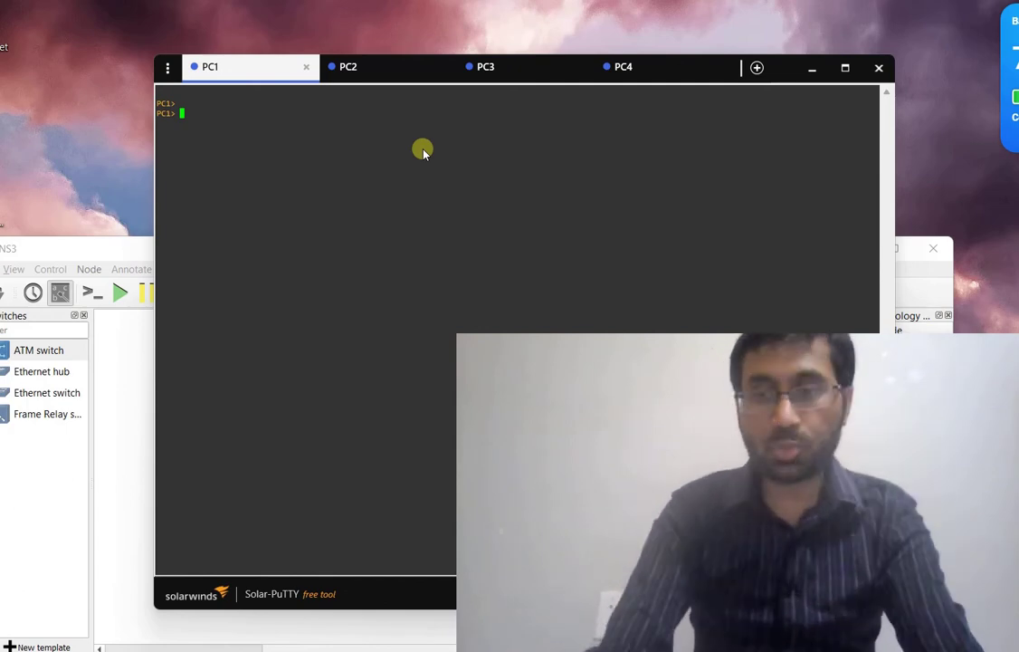
{"action": "type", "text": "ip"}
{"action": "key", "text": "Return"}
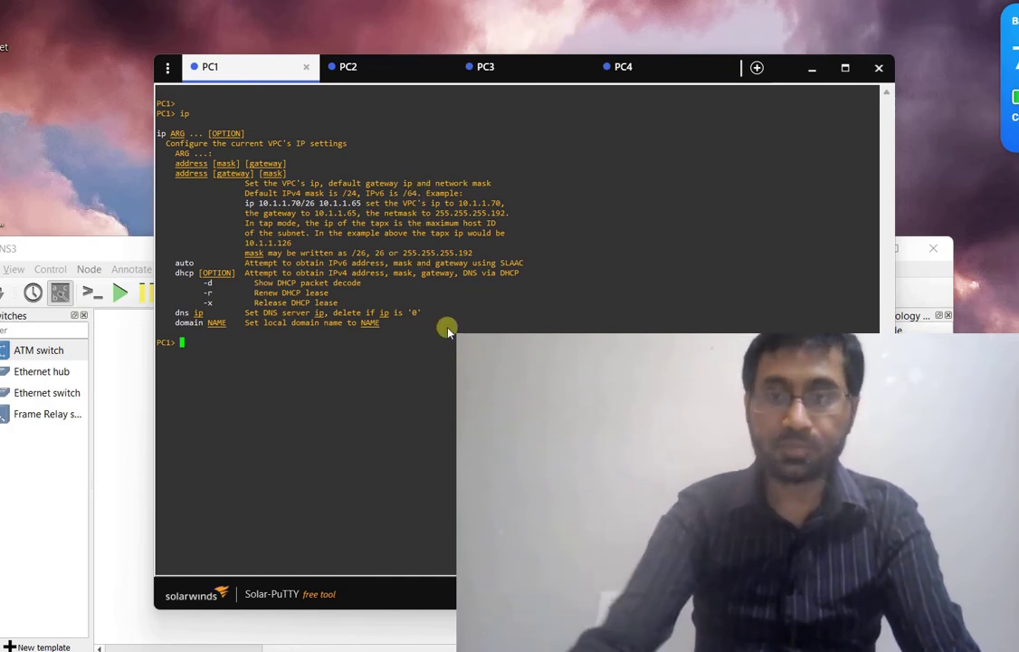
Ping 10.1.1.2 and 10.1.1.1 from PC1.
{"action": "type", "text": "ping "}
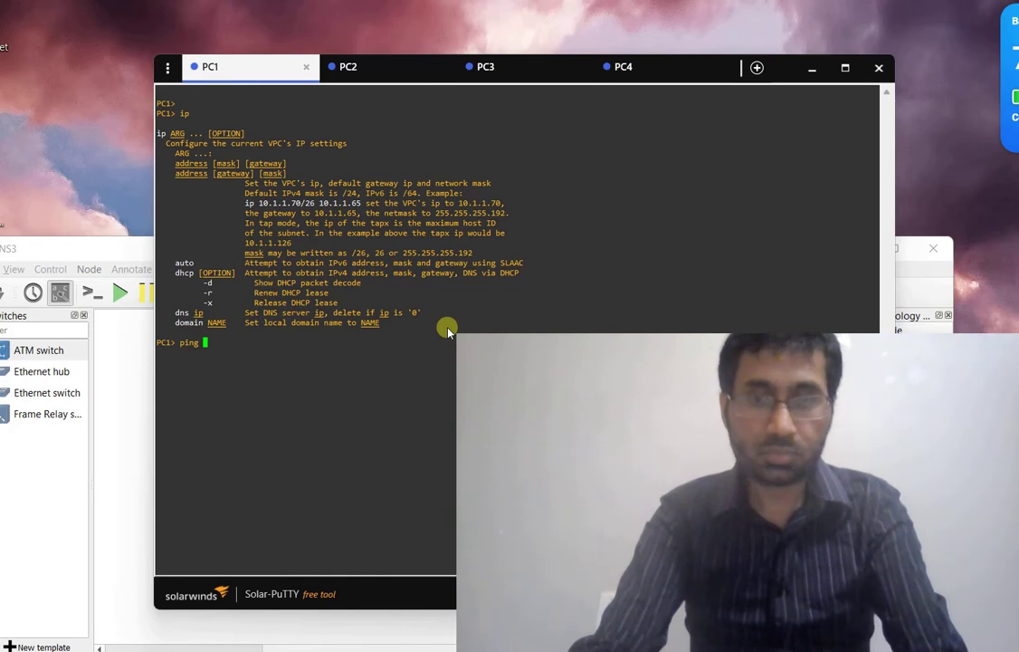
{"action": "type", "text": "10.1.1"}
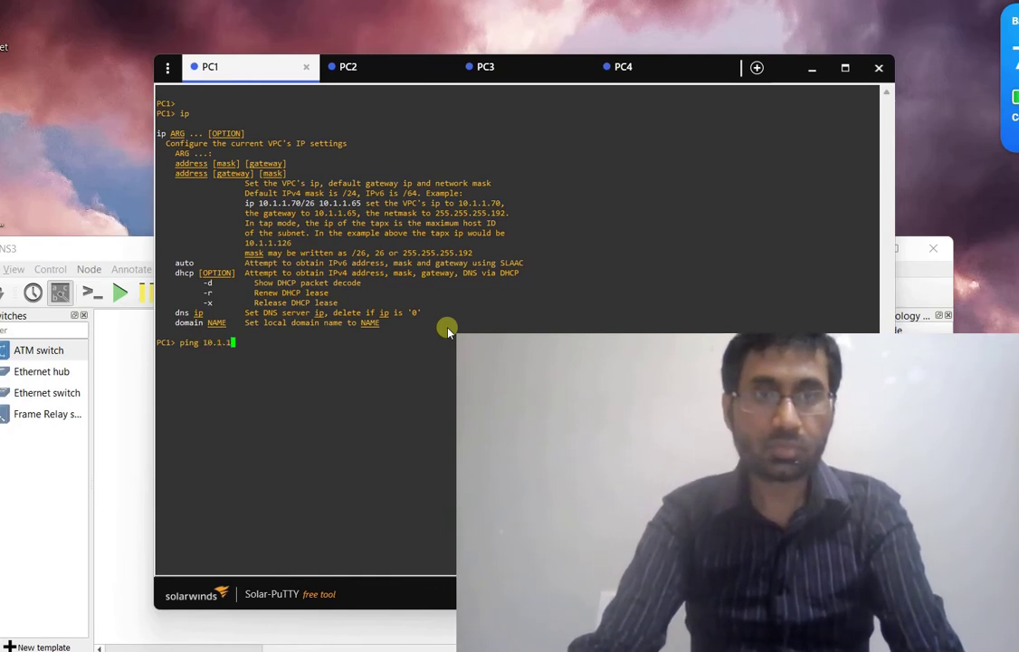
{"action": "type", "text": ".2"}
{"action": "key", "text": "Return"}
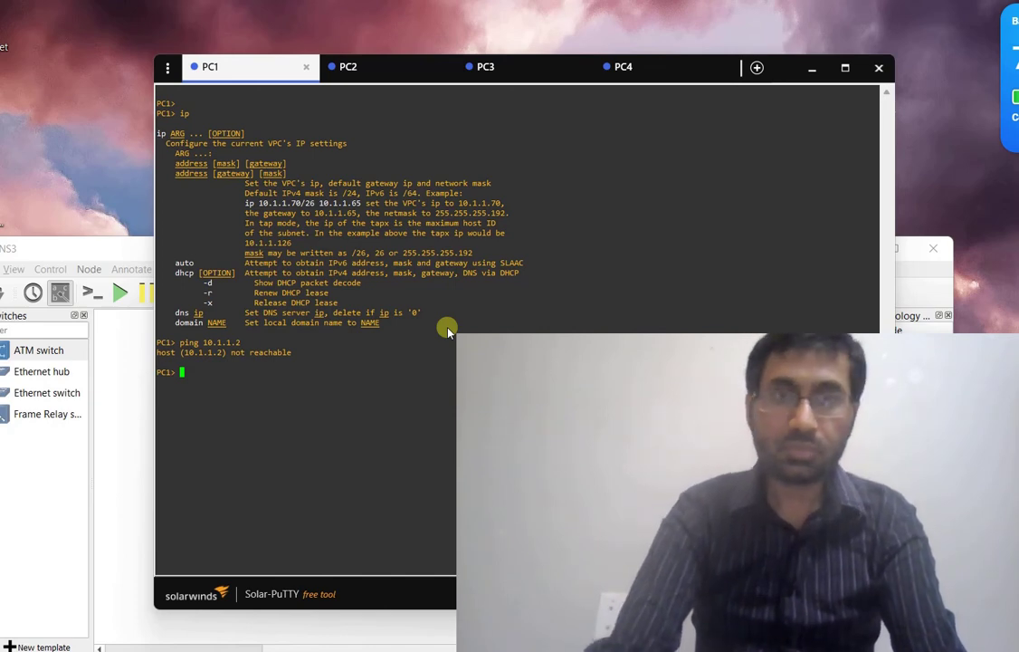
{"action": "key", "text": "Up"}
{"action": "key", "text": "BackSpace"}
{"action": "type", "text": "10.1.1.1"}
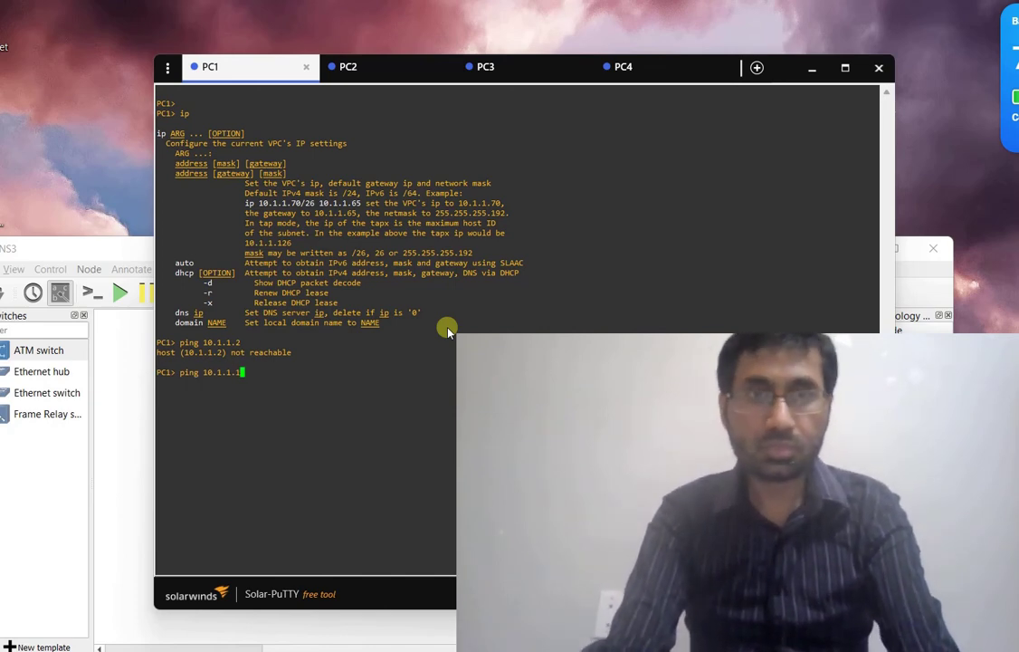
{"action": "key", "text": "Return"}
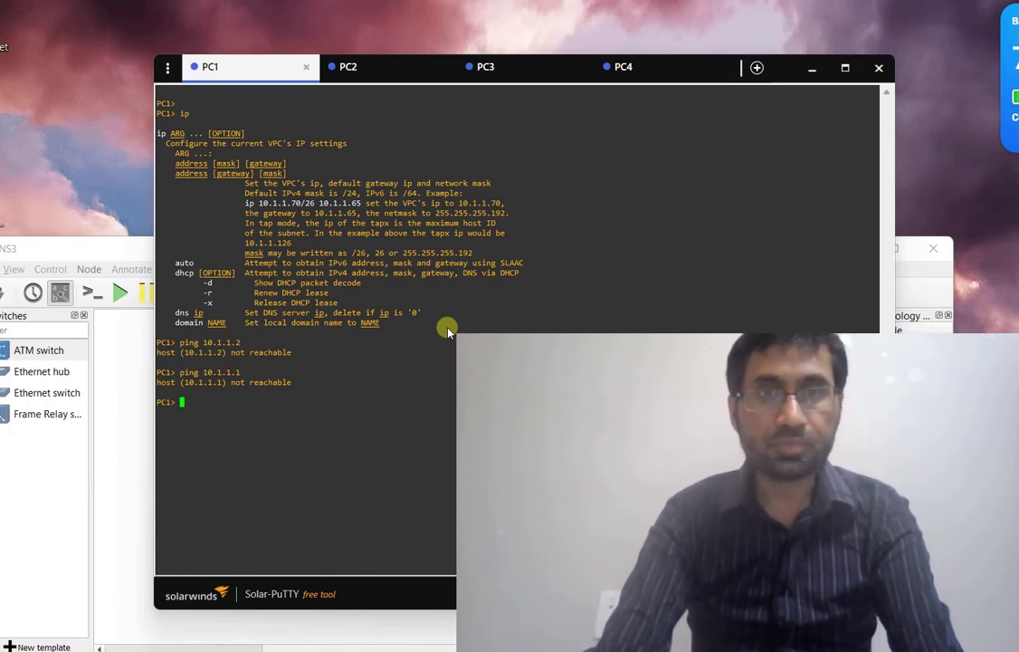
Try to query PC1's eth0 interface with the command ifconfig eth0 and the variant ifponfig eth0.
{"action": "type", "text": "ifconf"}
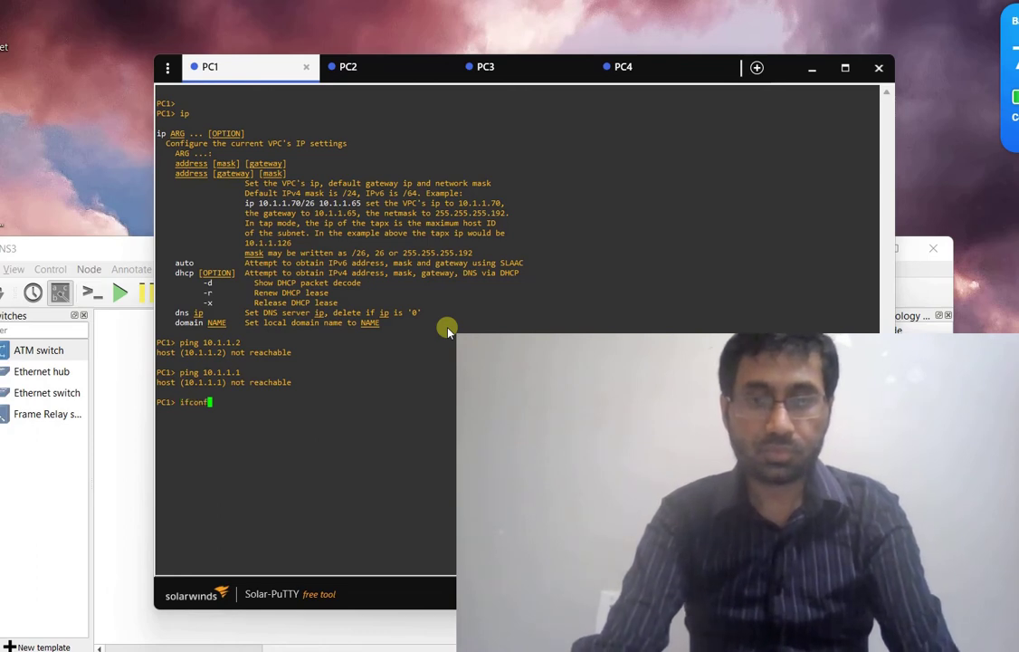
{"action": "type", "text": "ig eth0"}
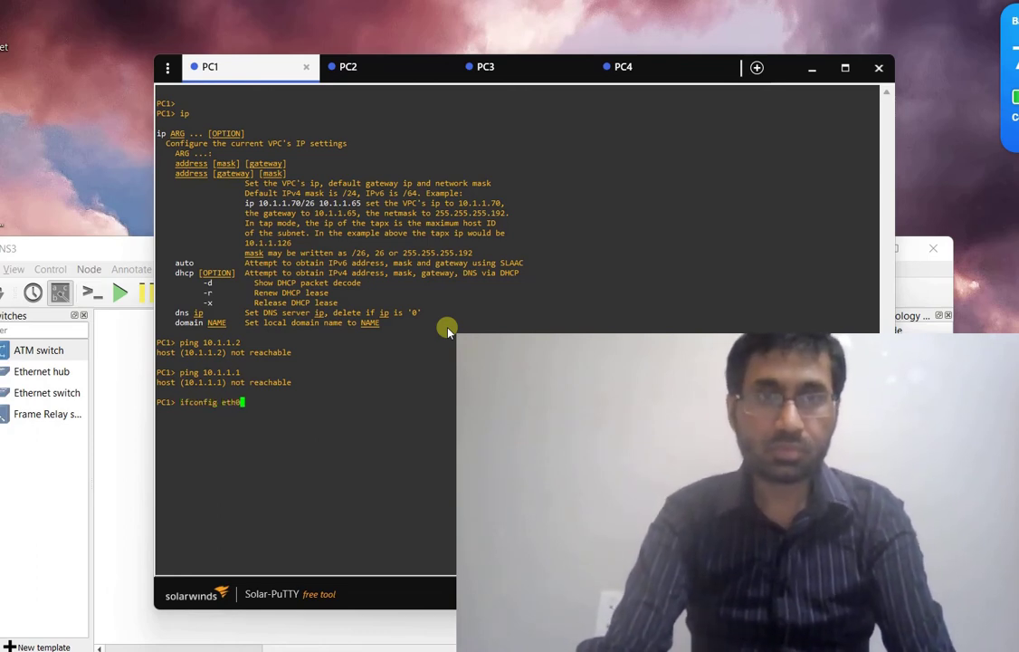
{"action": "key", "text": "Return"}
{"action": "key", "text": "Up"}
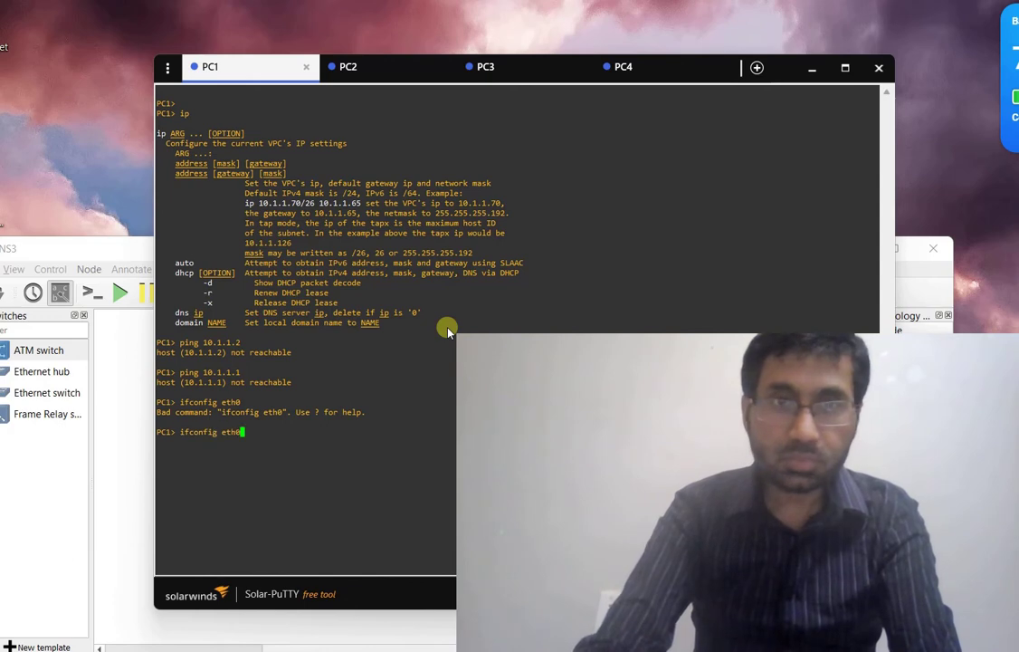
{"action": "key", "text": "Left"}
{"action": "key", "text": "Left"}
{"action": "key", "text": "Left"}
{"action": "key", "text": "Left"}
{"action": "key", "text": "Left"}
{"action": "key", "text": "Left"}
{"action": "key", "text": "Left"}
{"action": "key", "text": "Left"}
{"action": "key", "text": "Left"}
{"action": "key", "text": "Left"}
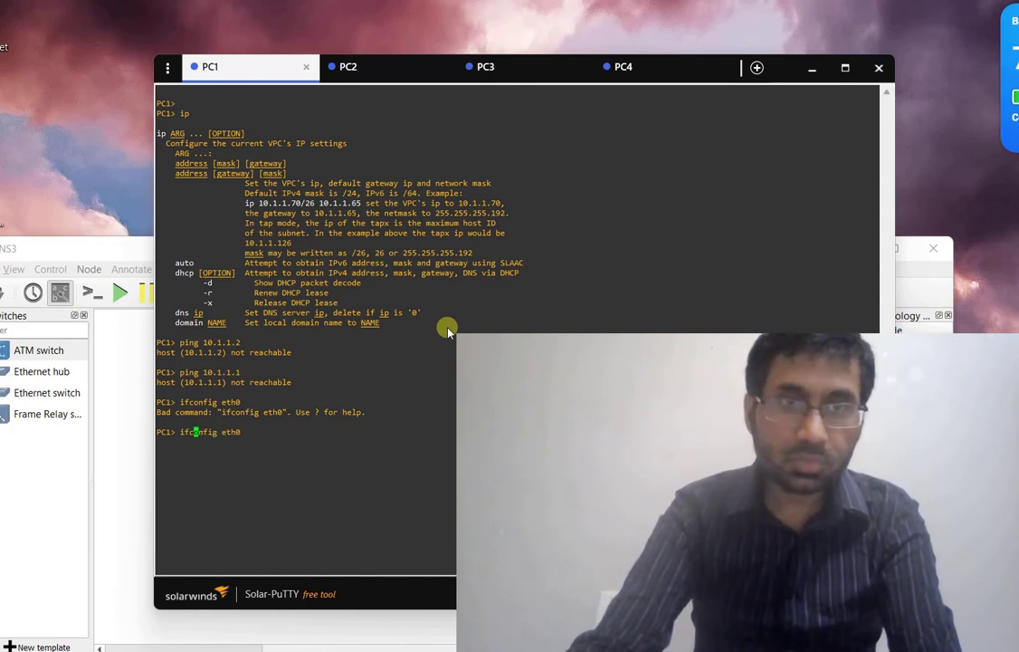
{"action": "key", "text": "BackSpace"}
{"action": "type", "text": "p"}
{"action": "key", "text": "Return"}
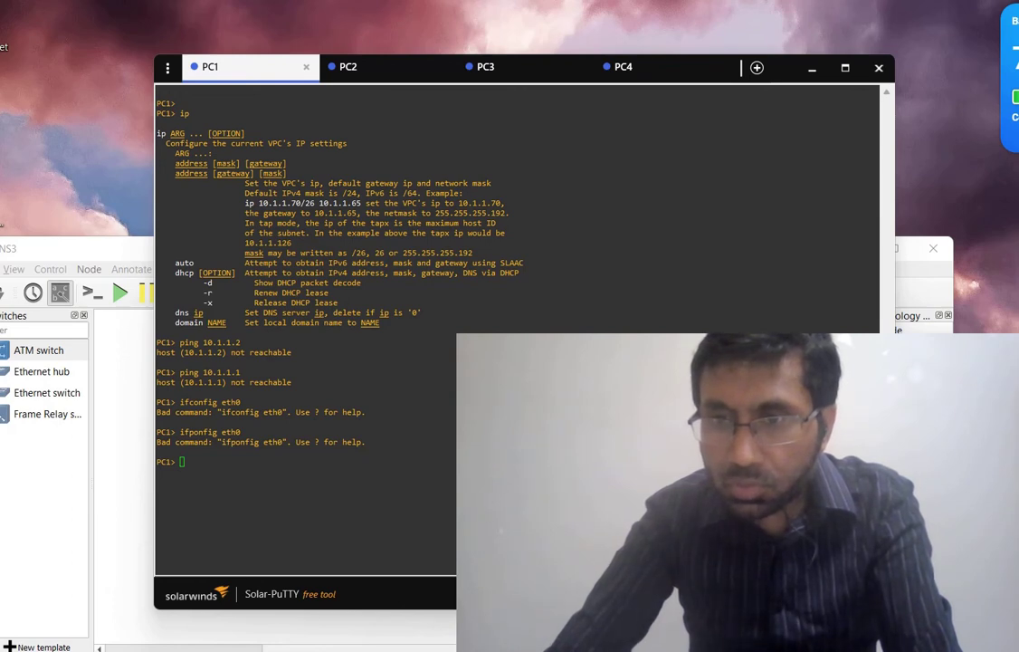
In PC3's console, set the IP address to 10.1.1.3 with mask 255.255.255.0, removing the leading space from the pasted command.
{"action": "key", "text": "ctrl+Tab"}
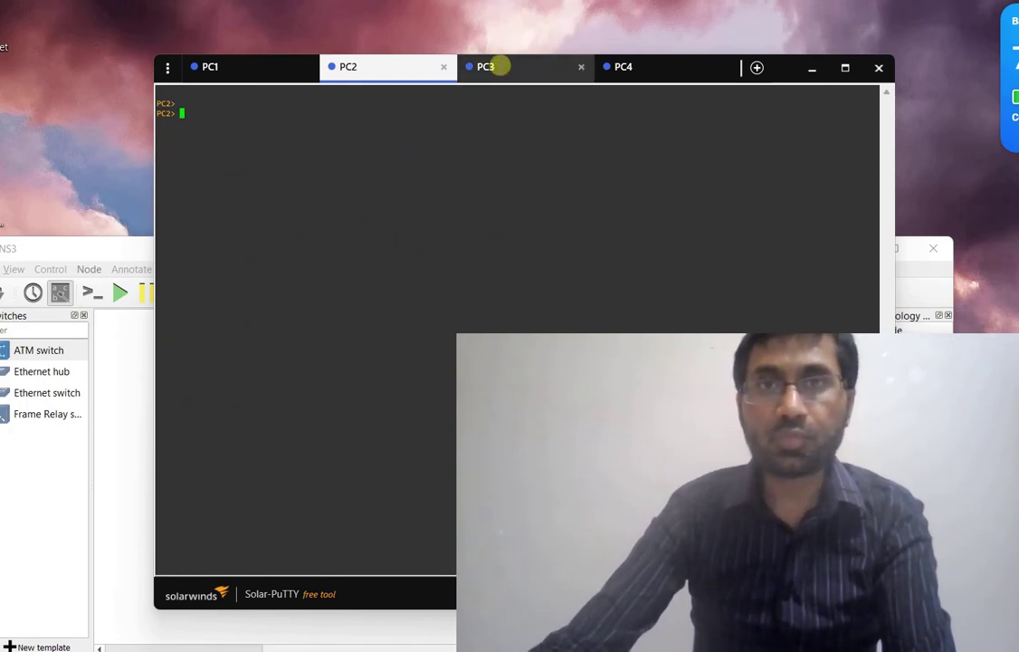
{"action": "left_click", "coordinate": [498, 67]}
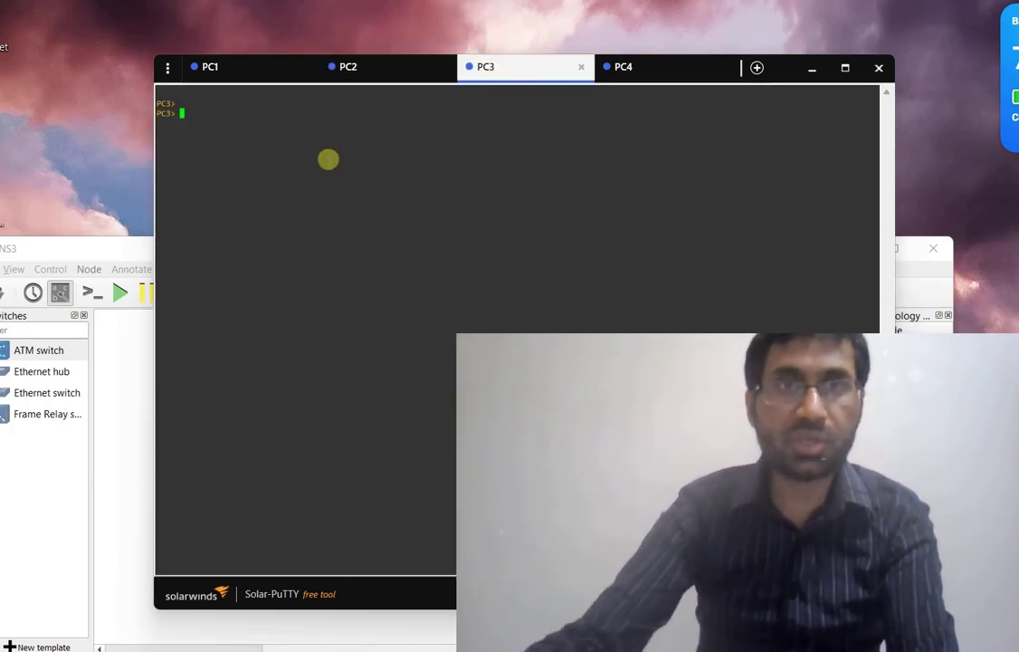
{"action": "right_click", "coordinate": [467, 125]}
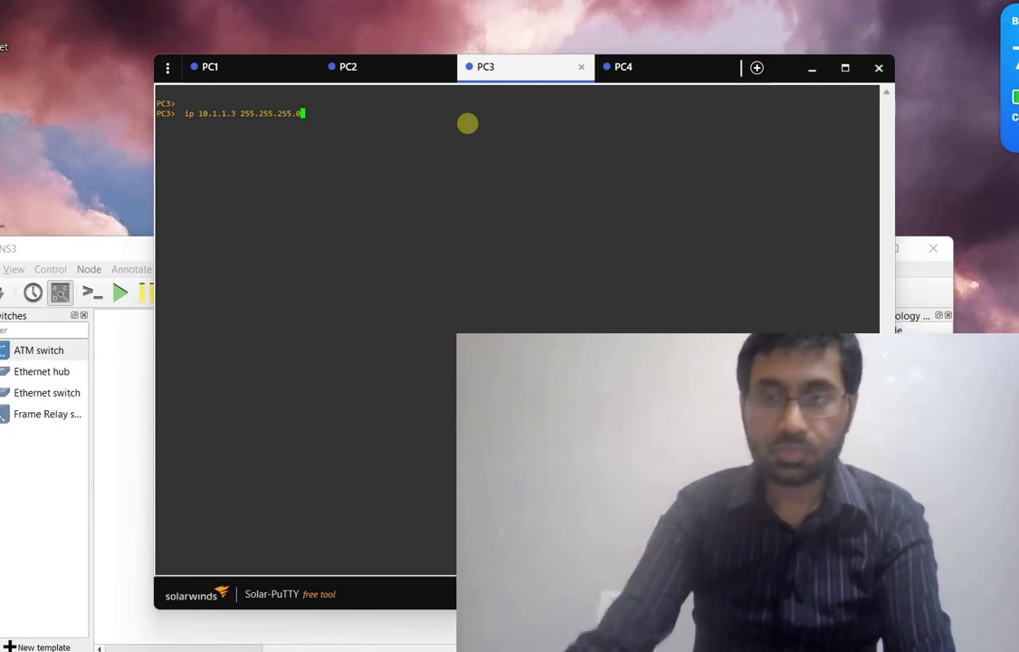
{"action": "key", "text": "Left"}
{"action": "key", "text": "Left"}
{"action": "key", "text": "Left"}
{"action": "key", "text": "Left"}
{"action": "key", "text": "Left"}
{"action": "key", "text": "Left"}
{"action": "key", "text": "Left"}
{"action": "key", "text": "Left"}
{"action": "key", "text": "Left"}
{"action": "key", "text": "Left"}
{"action": "key", "text": "Left"}
{"action": "key", "text": "Left"}
{"action": "key", "text": "Left"}
{"action": "key", "text": "Left"}
{"action": "key", "text": "Left"}
{"action": "key", "text": "Left"}
{"action": "key", "text": "Left"}
{"action": "key", "text": "Left"}
{"action": "key", "text": "Left"}
{"action": "key", "text": "Left"}
{"action": "key", "text": "Left"}
{"action": "key", "text": "Left"}
{"action": "key", "text": "Left"}
{"action": "key", "text": "Left"}
{"action": "key", "text": "Left"}
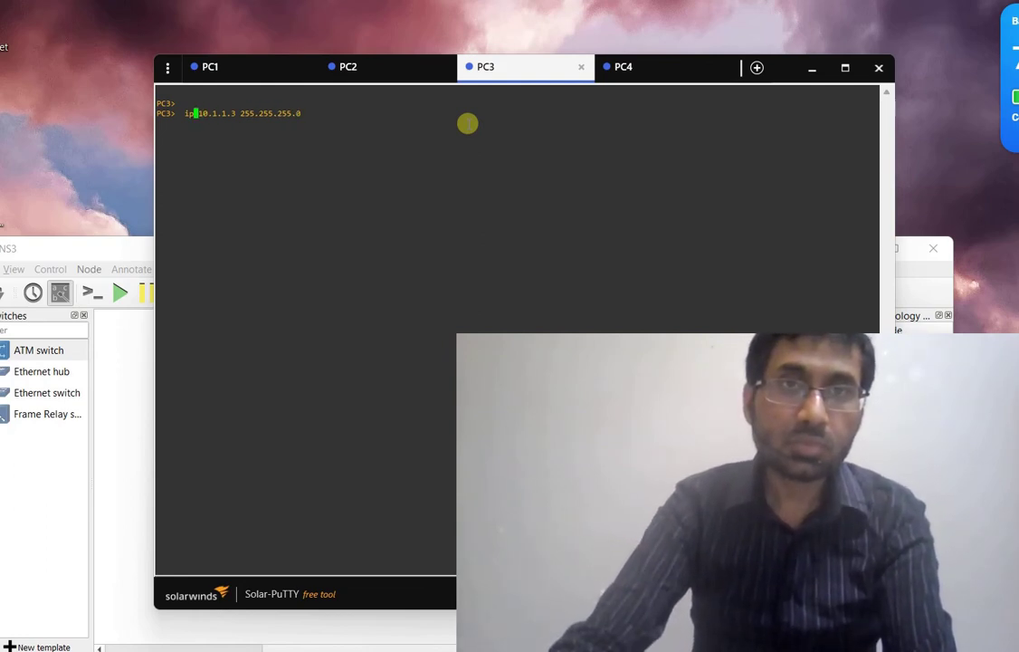
{"action": "key", "text": "BackSpace"}
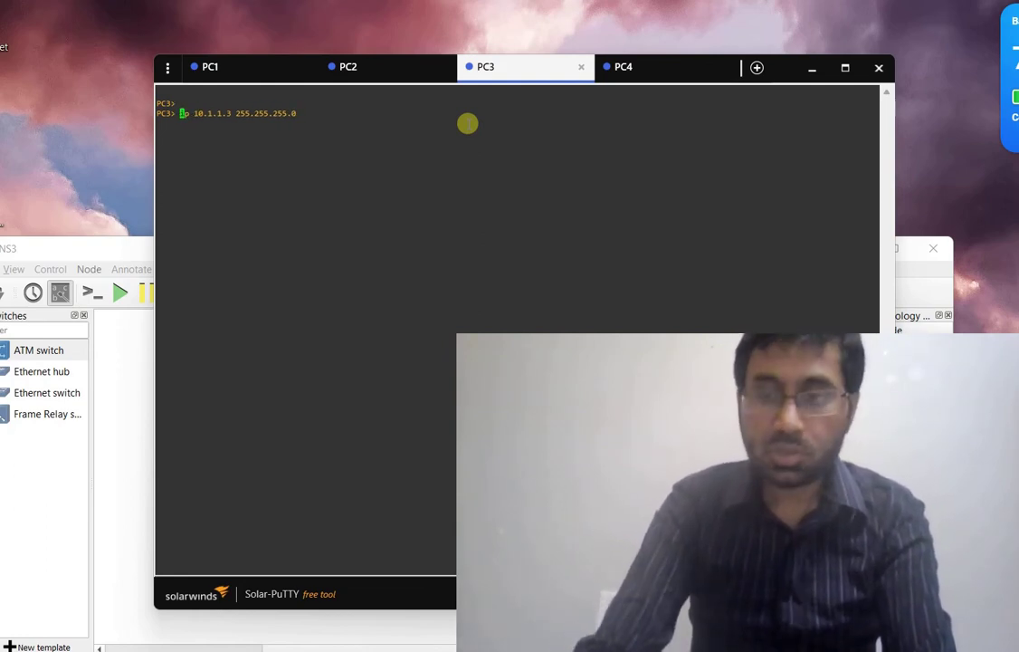
{"action": "key", "text": "Right"}
{"action": "key", "text": "Right"}
{"action": "key", "text": "Right"}
{"action": "key", "text": "Right"}
{"action": "key", "text": "Right"}
{"action": "key", "text": "Right"}
{"action": "key", "text": "Right"}
{"action": "key", "text": "Right"}
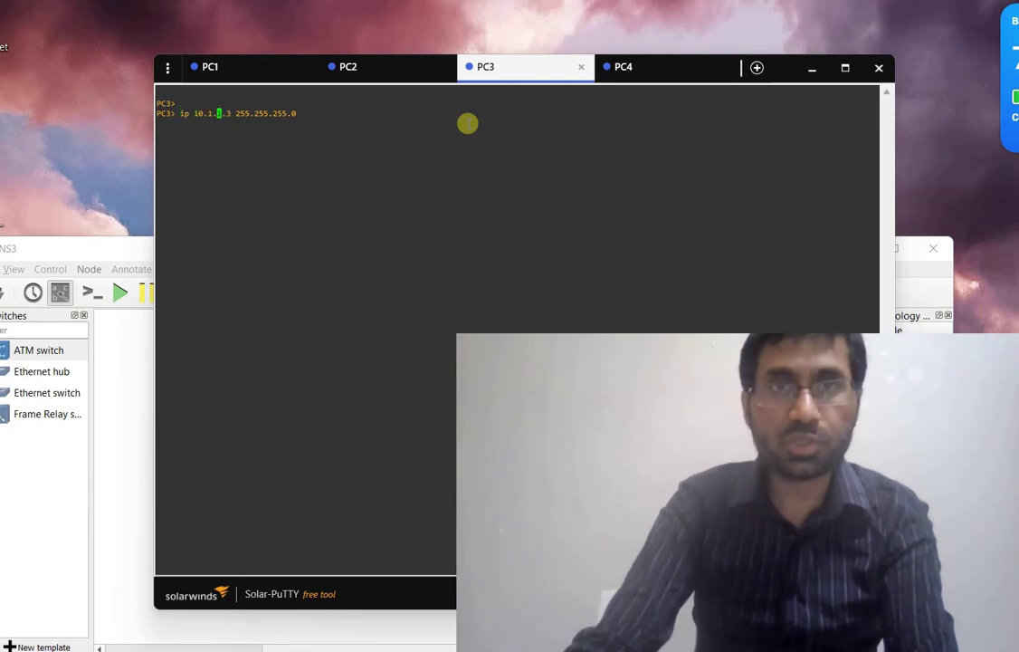
{"action": "key", "text": "Right"}
{"action": "key", "text": "Right"}
{"action": "key", "text": "Right"}
{"action": "key", "text": "Right"}
{"action": "key", "text": "Right"}
{"action": "key", "text": "Right"}
{"action": "key", "text": "Right"}
{"action": "key", "text": "Right"}
{"action": "key", "text": "Right"}
{"action": "key", "text": "Right"}
{"action": "key", "text": "Right"}
{"action": "key", "text": "Right"}
{"action": "key", "text": "Right"}
{"action": "key", "text": "Right"}
{"action": "key", "text": "Right"}
{"action": "key", "text": "Right"}
{"action": "key", "text": "Right"}
{"action": "key", "text": "Return"}
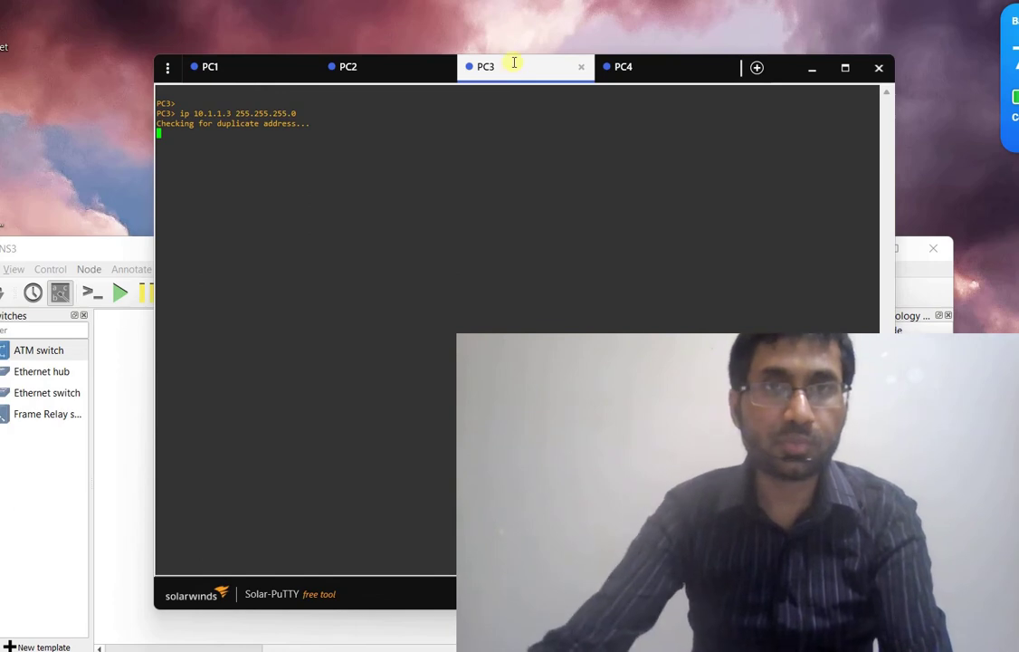
In PC2's console, paste the IP command and change its address to assign 10.1.1.2 with mask 255.255.255.0.
{"action": "left_click", "coordinate": [354, 70]}
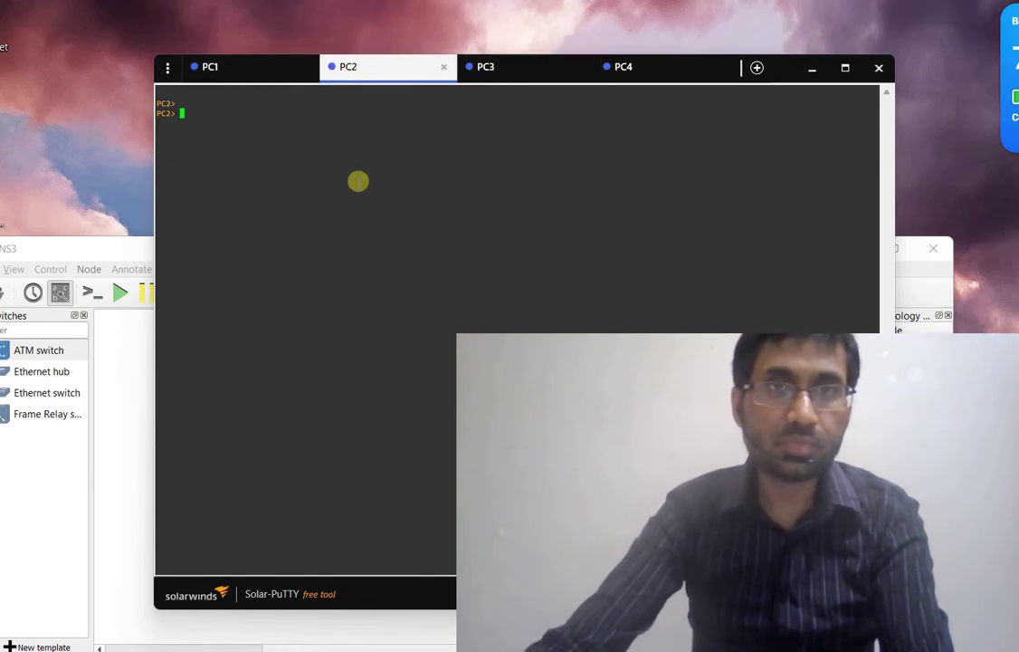
{"action": "right_click", "coordinate": [358, 180]}
{"action": "key", "text": "Left"}
{"action": "key", "text": "Left"}
{"action": "key", "text": "Left"}
{"action": "key", "text": "Left"}
{"action": "key", "text": "Left"}
{"action": "key", "text": "Left"}
{"action": "key", "text": "Left"}
{"action": "key", "text": "Left"}
{"action": "key", "text": "Left"}
{"action": "key", "text": "Left"}
{"action": "key", "text": "Left"}
{"action": "key", "text": "Left"}
{"action": "key", "text": "Left"}
{"action": "key", "text": "Left"}
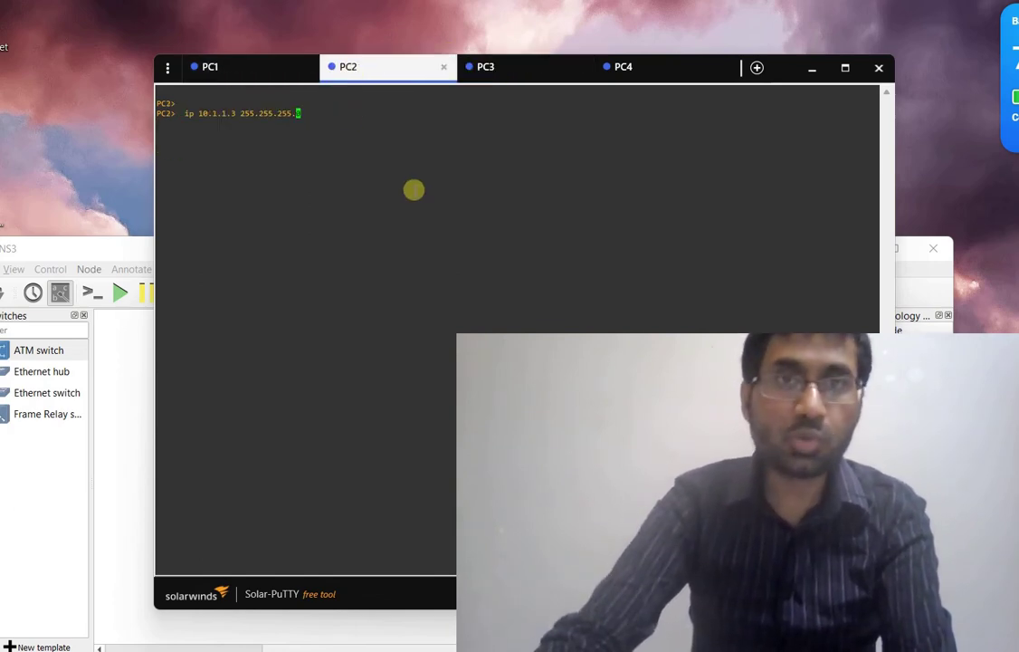
{"action": "key", "text": "BackSpace"}
{"action": "type", "text": "2"}
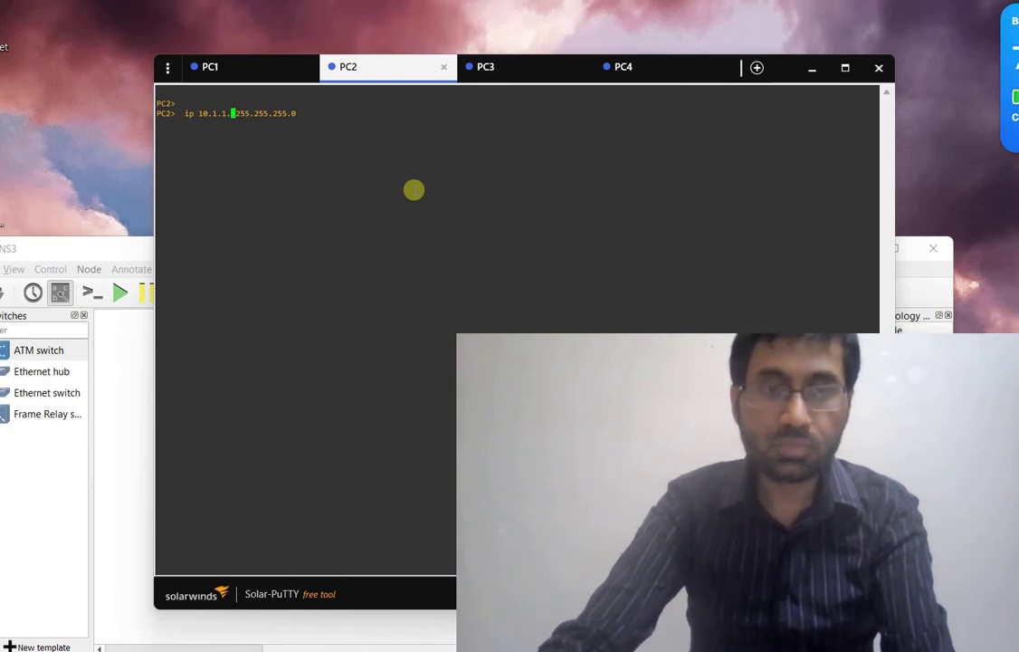
{"action": "key", "text": "Return"}
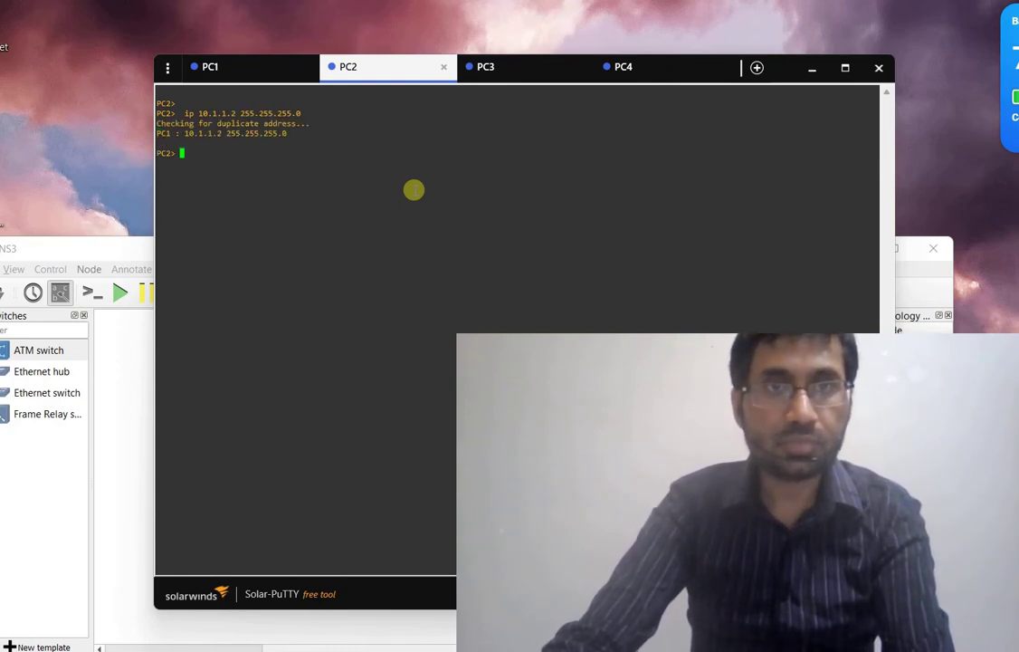
Ping 10.1.1.2 from PC2's console.
{"action": "type", "text": "ping "}
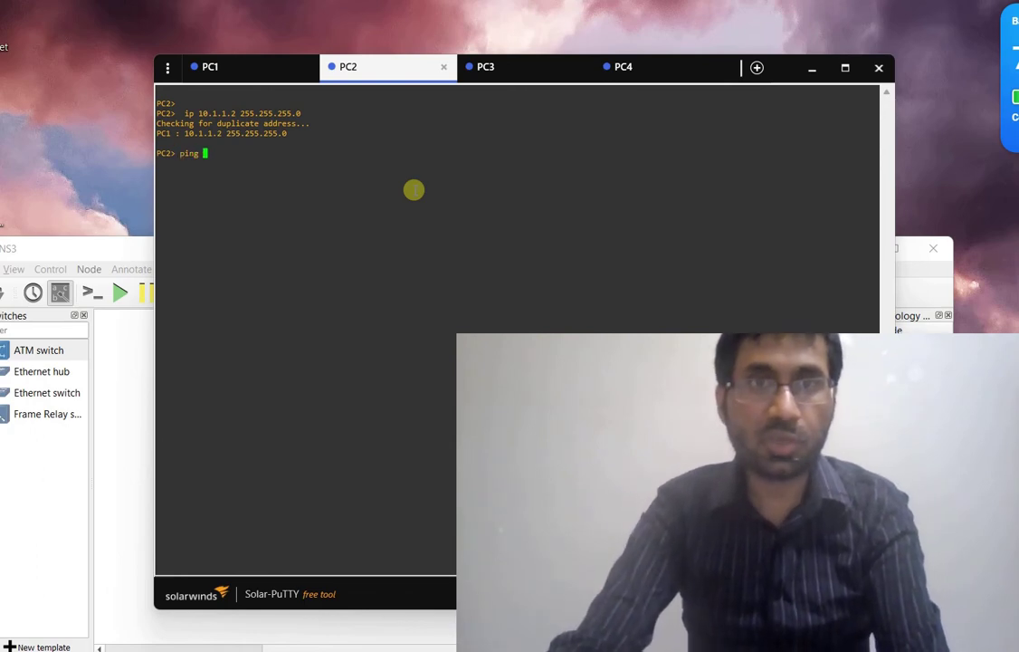
{"action": "type", "text": "10"}
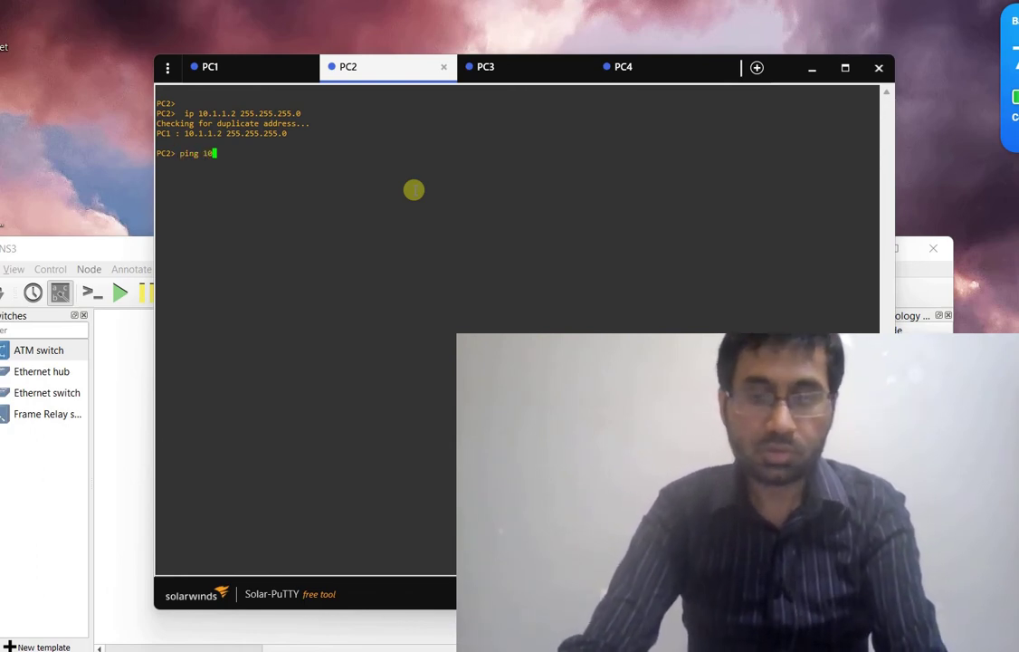
{"action": "type", "text": ".1.1.2"}
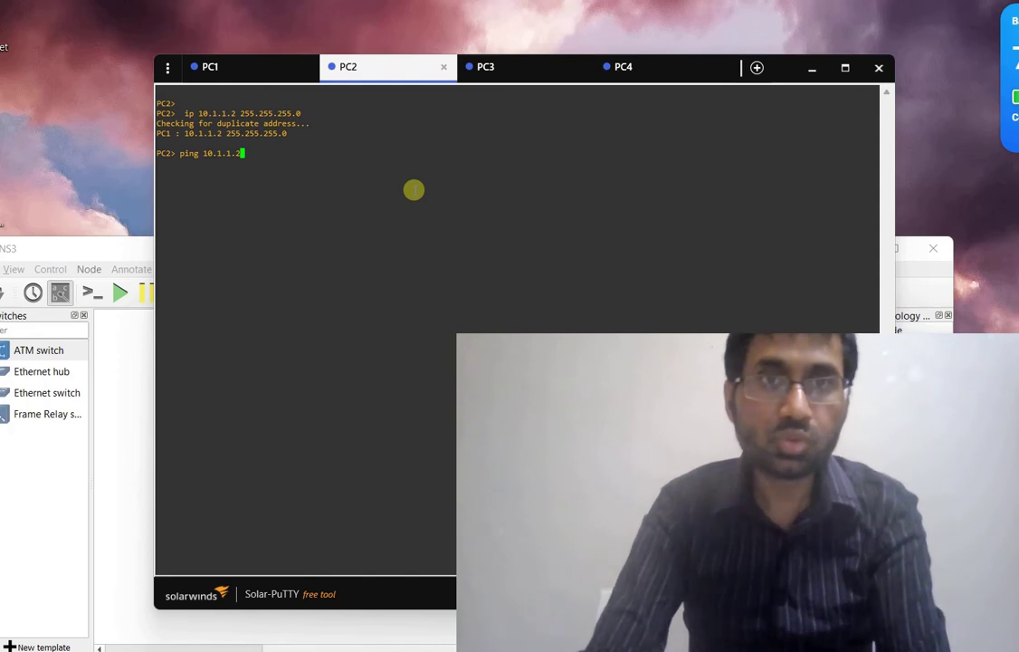
{"action": "key", "text": "Return"}
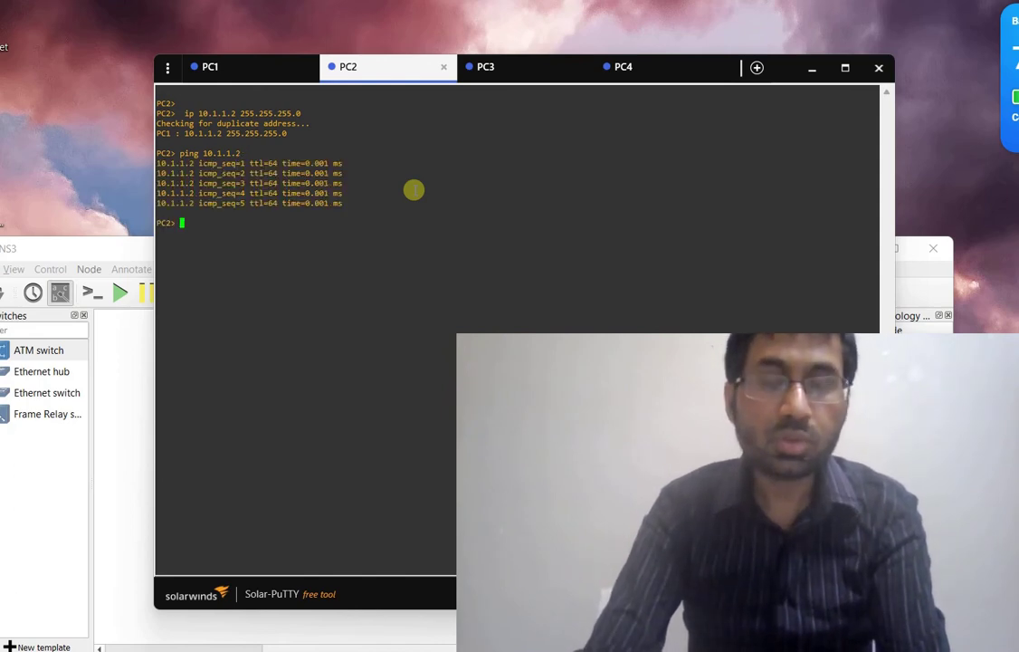
Display the ip command's usage help in PC2's console and bring the GNS3 topology window to the front.
{"action": "type", "text": "ip"}
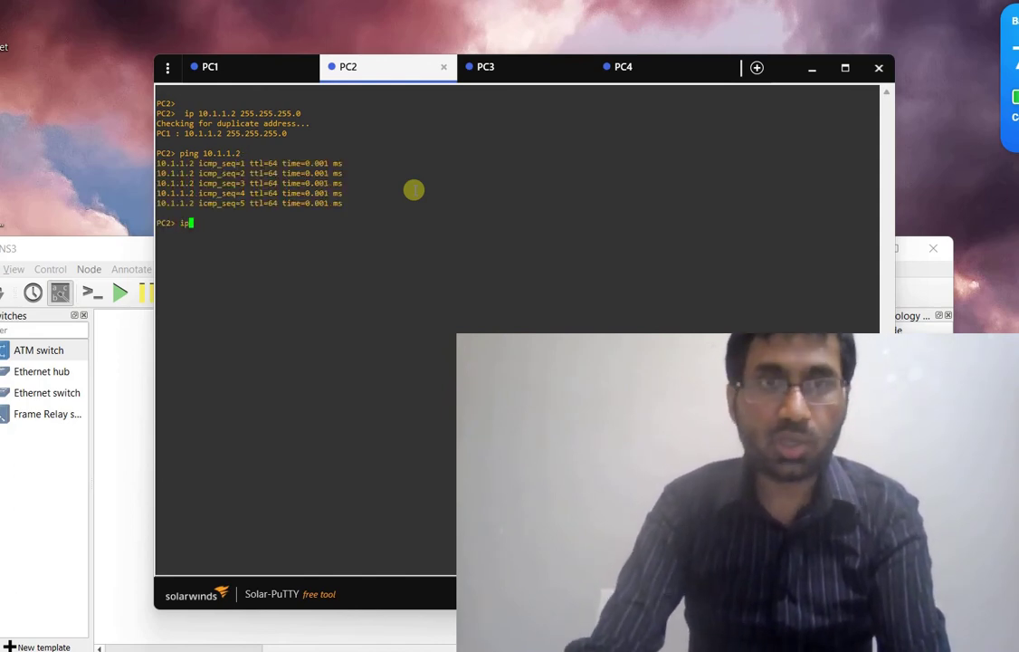
{"action": "key", "text": "Return"}
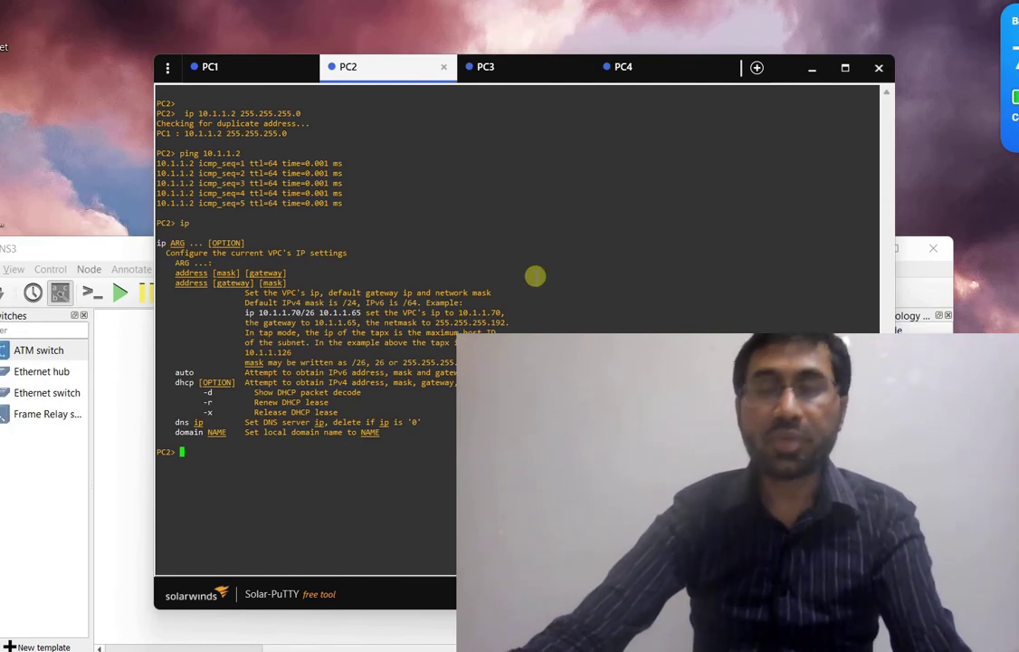
{"action": "left_click", "coordinate": [129, 252]}
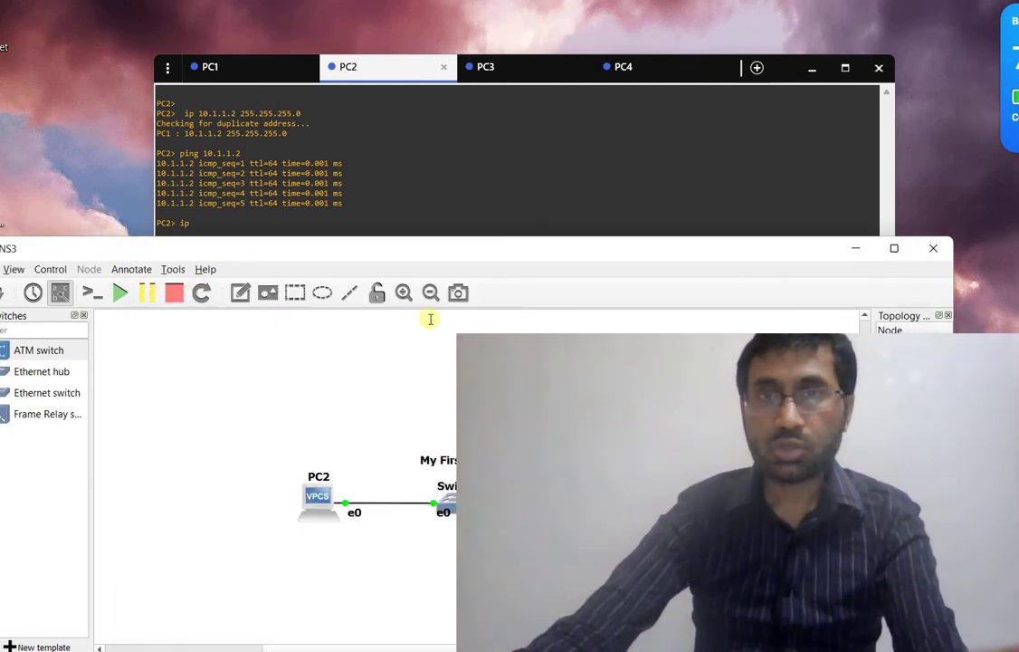
{"action": "double_click", "coordinate": [444, 249]}
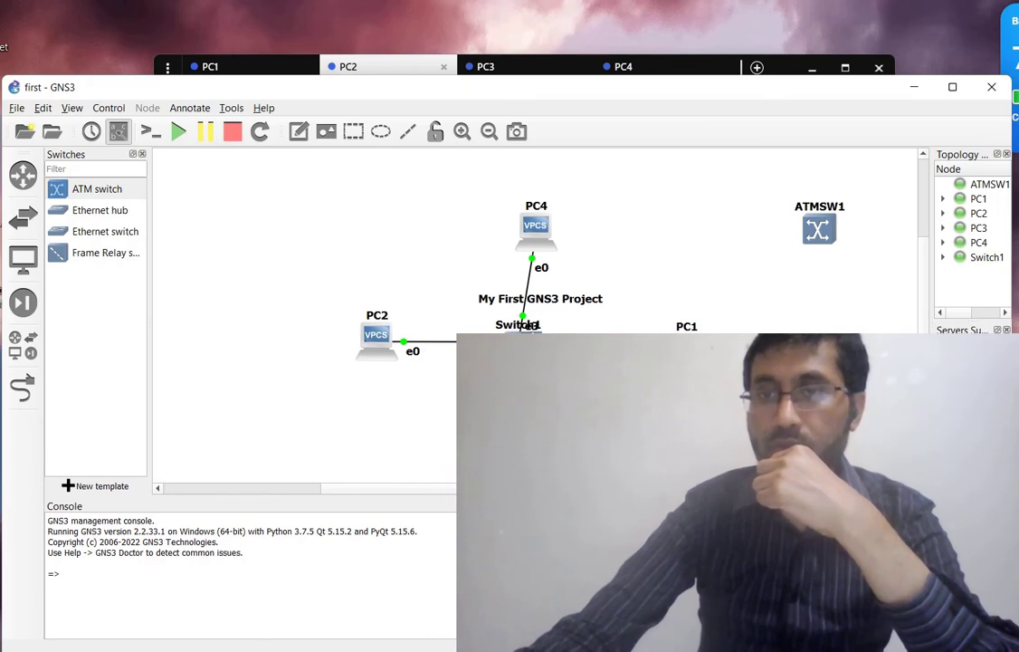
Switch to the Downloads folder in File Explorer and select GNS3-2.2.33.1-all-in-one-regular.exe, followed by haxm-windows_v7_7_1.zip.
{"action": "left_click", "coordinate": [562, 645]}
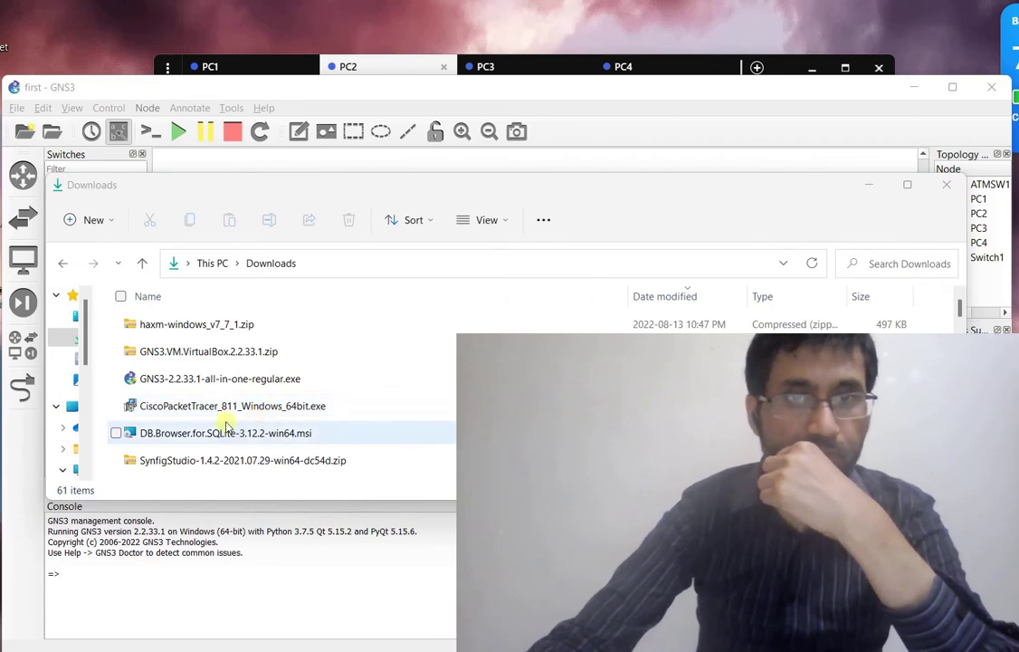
{"action": "left_click", "coordinate": [222, 381]}
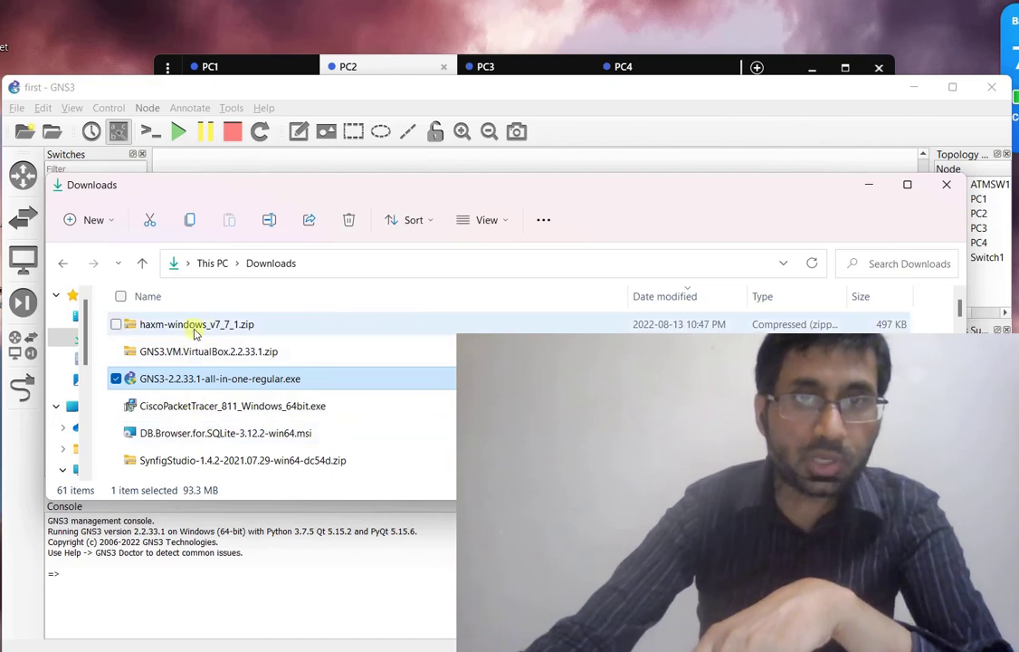
{"action": "left_click", "coordinate": [152, 325]}
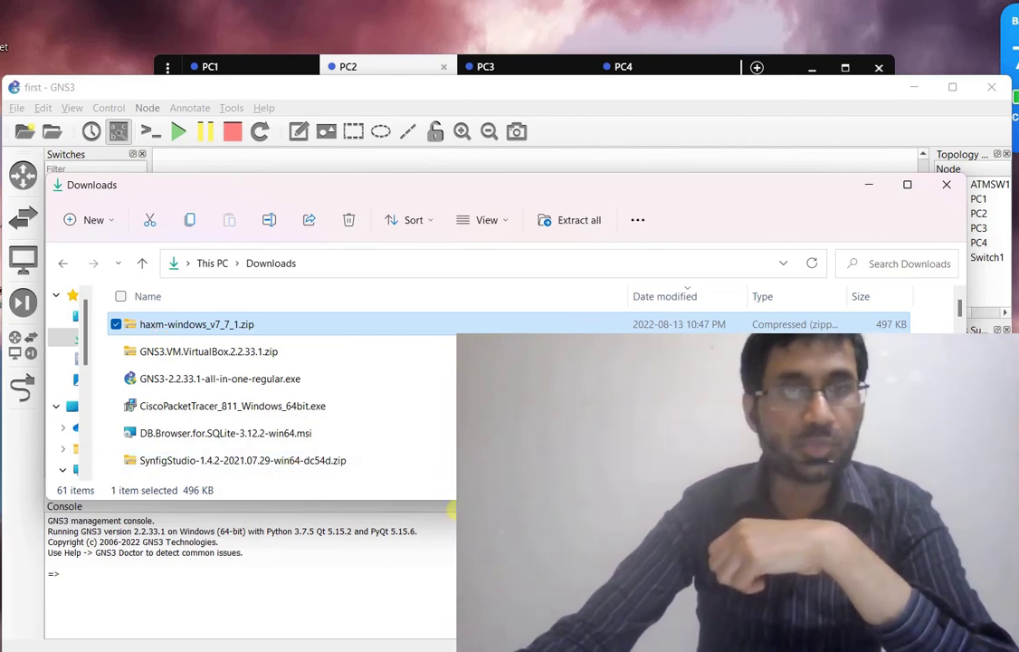
Switch to Chrome and review the IP assignment and ping examples on the Your First GNS3 Topology page.
{"action": "mouse_move", "coordinate": [412, 648]}
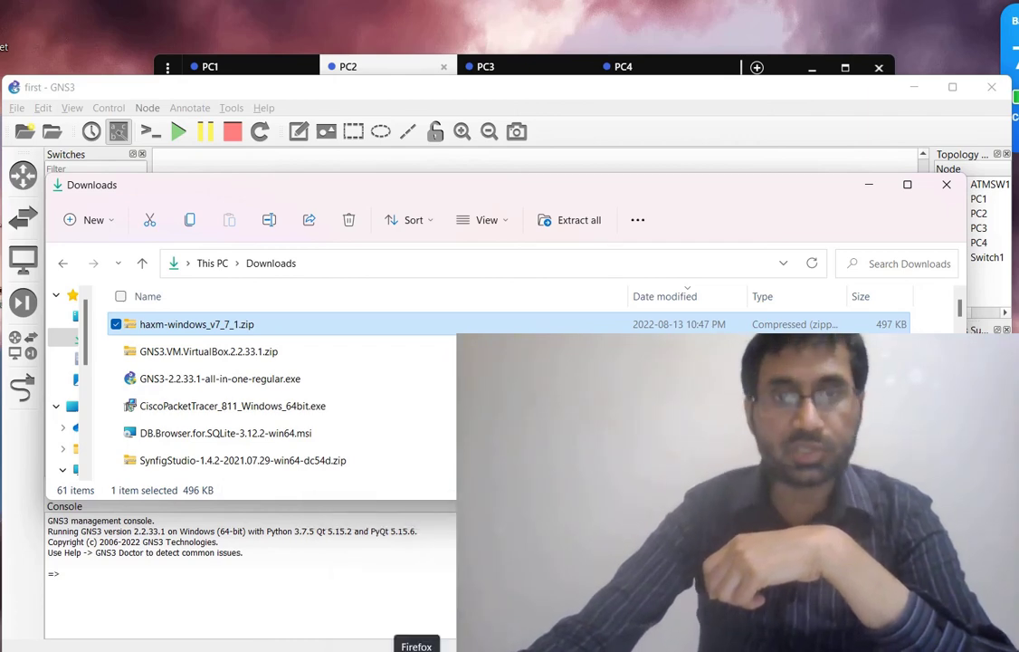
{"action": "left_click", "coordinate": [411, 648]}
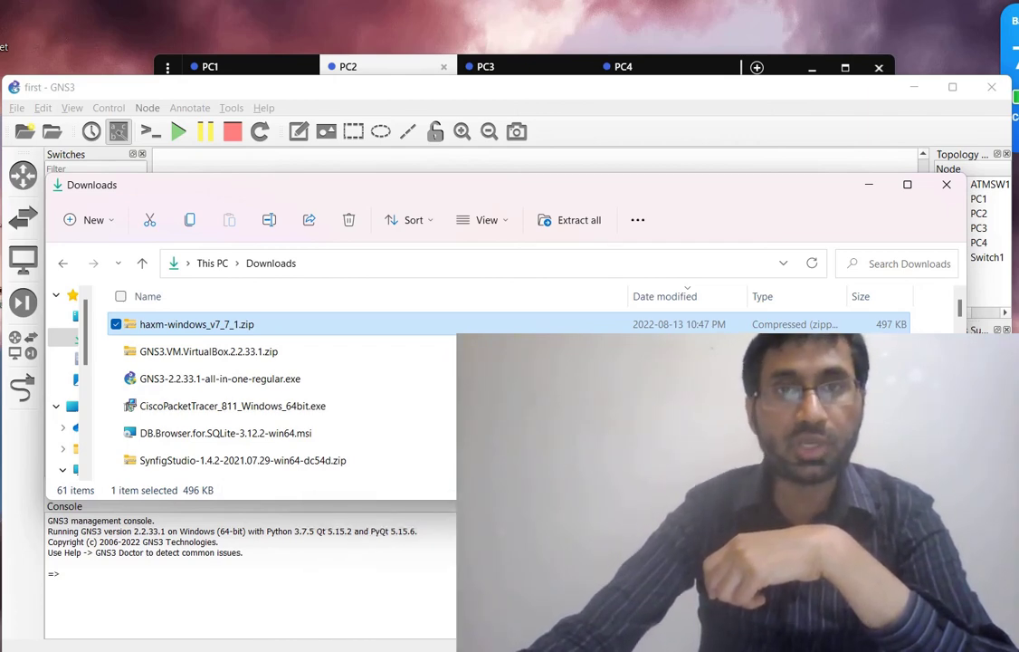
{"action": "scroll", "coordinate": [338, 214], "scroll_direction": "up", "scroll_amount": 10}
{"action": "scroll", "coordinate": [339, 191], "scroll_direction": "down", "scroll_amount": 5}
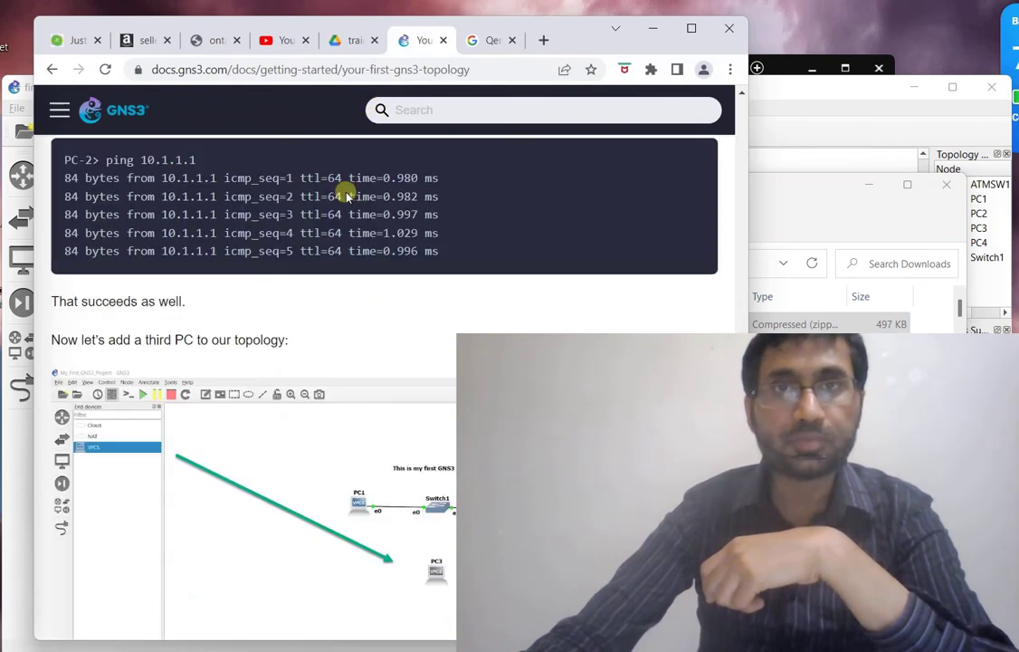
{"action": "scroll", "coordinate": [634, 172], "scroll_direction": "up", "scroll_amount": 10}
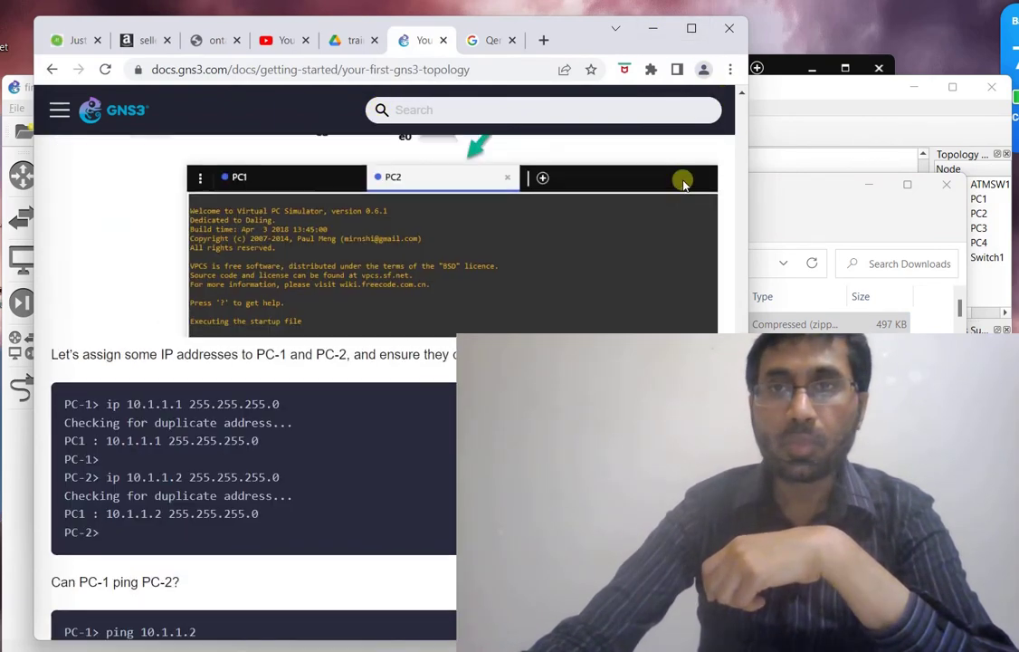
{"action": "scroll", "coordinate": [681, 183], "scroll_direction": "up", "scroll_amount": 1}
Reload the Your First GNS3 Topology page, review its introduction and project creation section, and maximize the browser window.
{"action": "left_click", "coordinate": [261, 70]}
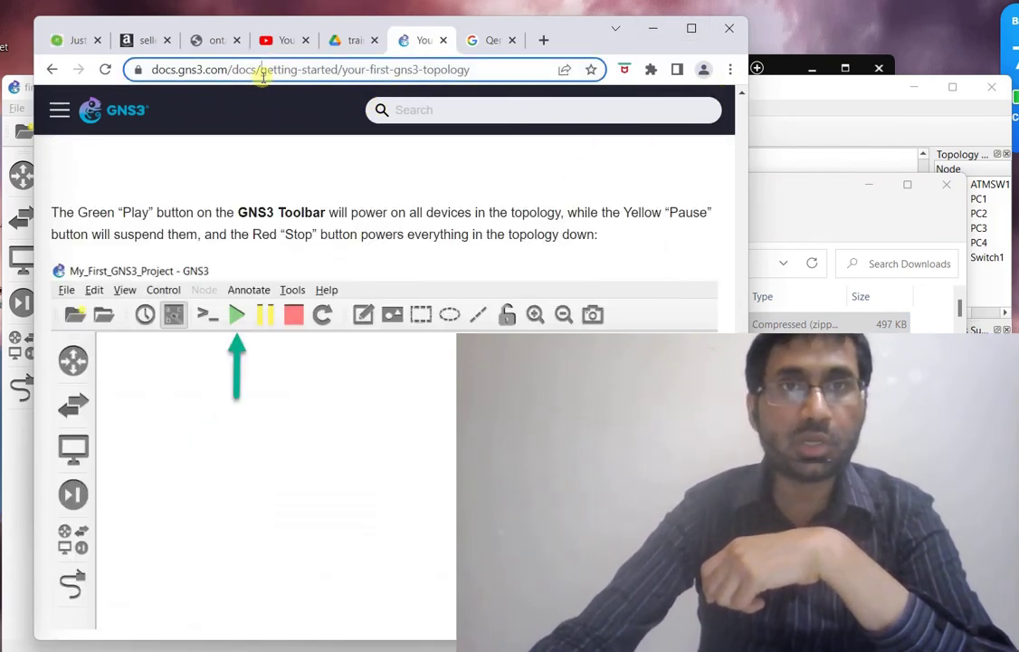
{"action": "key", "text": "Return"}
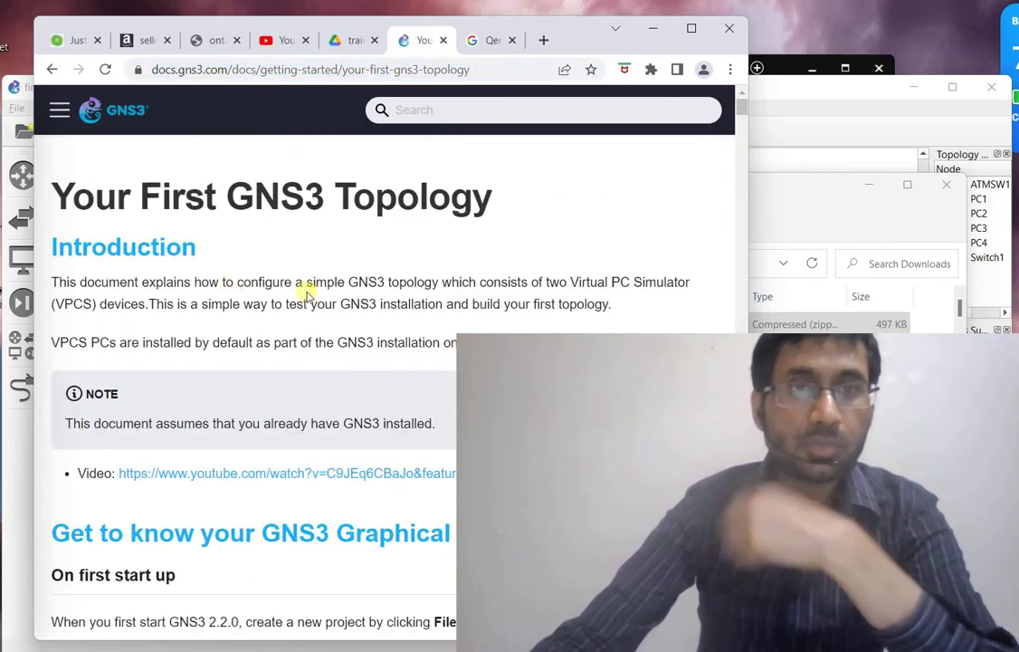
{"action": "scroll", "coordinate": [308, 296], "scroll_direction": "down", "scroll_amount": 2}
{"action": "scroll", "coordinate": [316, 311], "scroll_direction": "down", "scroll_amount": 2}
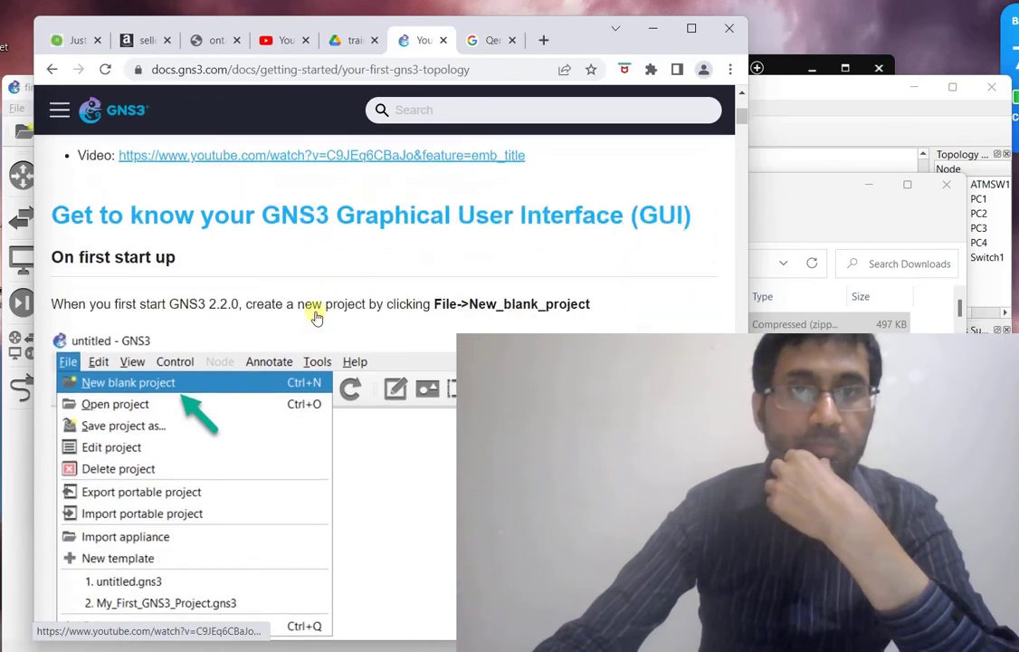
{"action": "scroll", "coordinate": [316, 313], "scroll_direction": "up", "scroll_amount": 4}
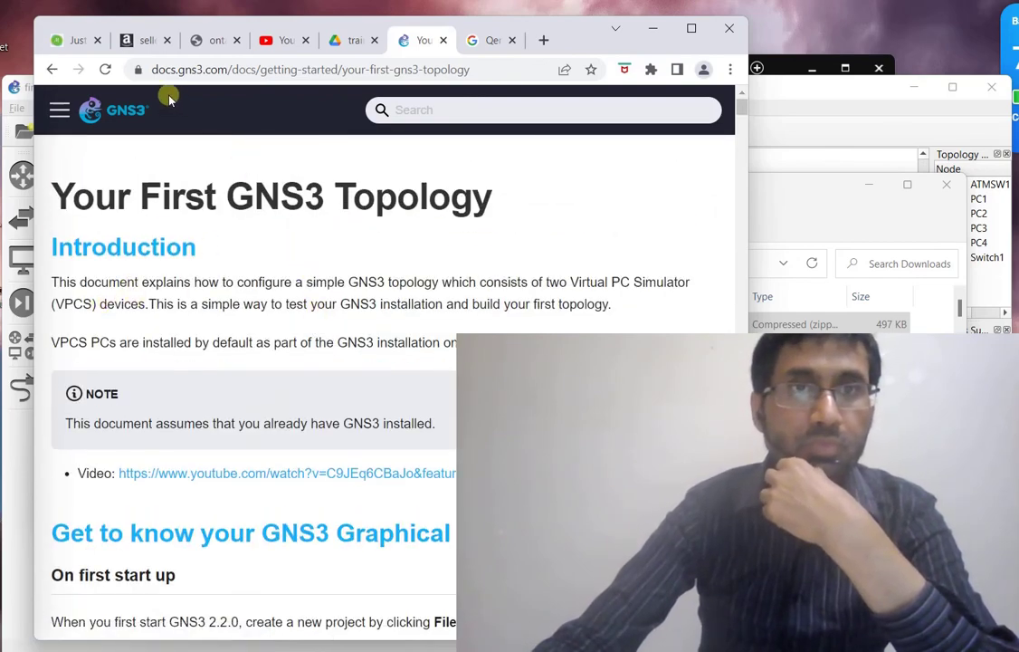
{"action": "left_click", "coordinate": [689, 32]}
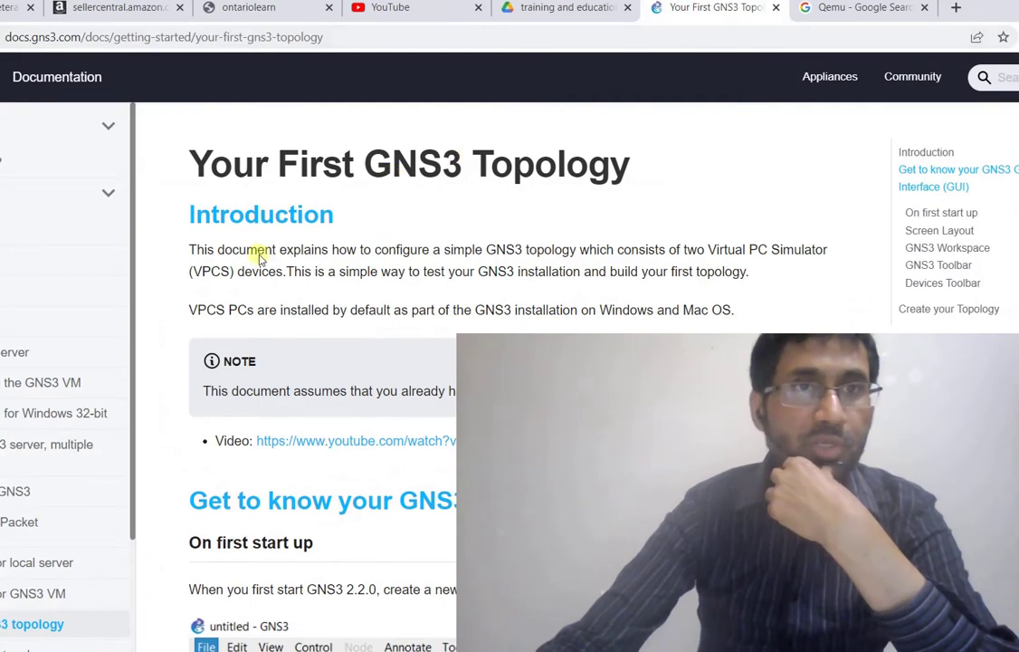
Return to the Getting Started with GNS3 documentation page in a restored window and examine its server options and GNS3 advantages.
{"action": "key", "text": "alt+Left"}
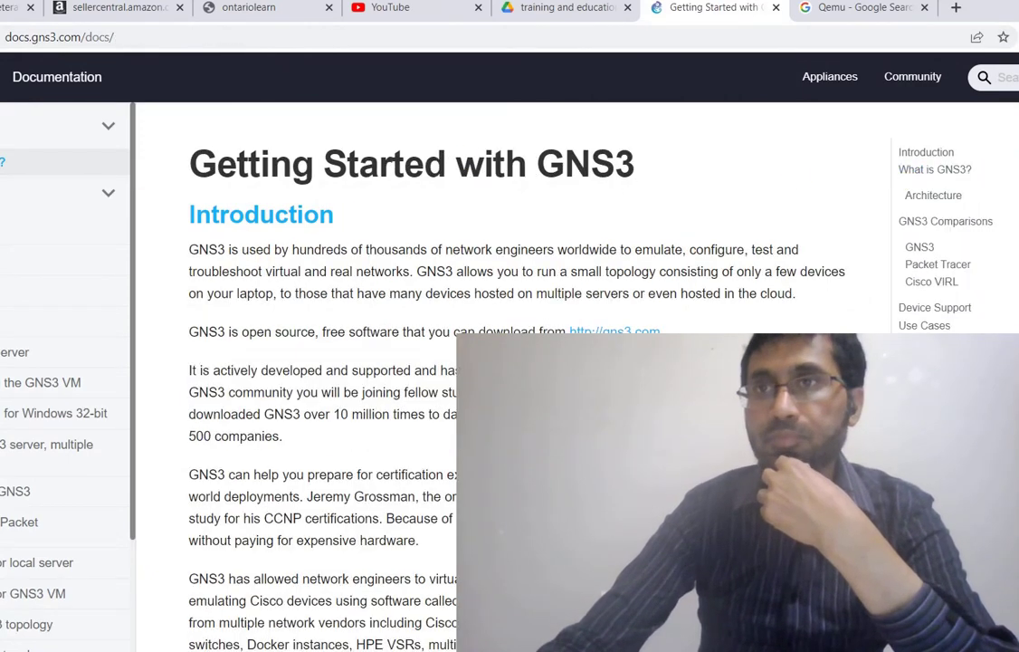
{"action": "left_click", "coordinate": [1018, 4]}
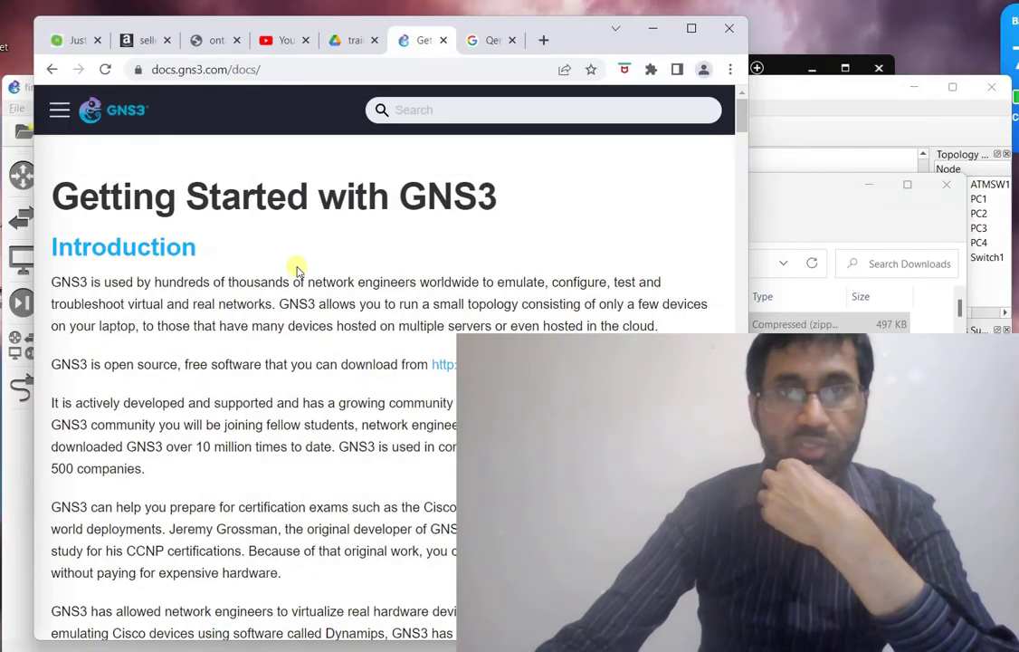
{"action": "scroll", "coordinate": [297, 269], "scroll_direction": "down", "scroll_amount": 20}
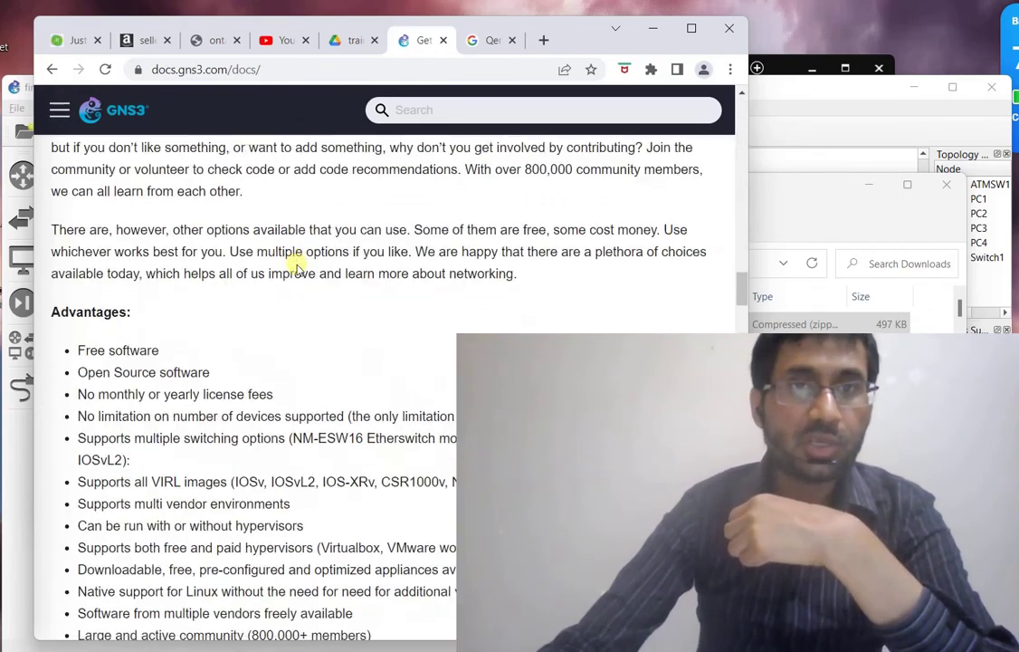
{"action": "scroll", "coordinate": [296, 269], "scroll_direction": "down", "scroll_amount": 5}
{"action": "scroll", "coordinate": [297, 269], "scroll_direction": "up", "scroll_amount": 20}
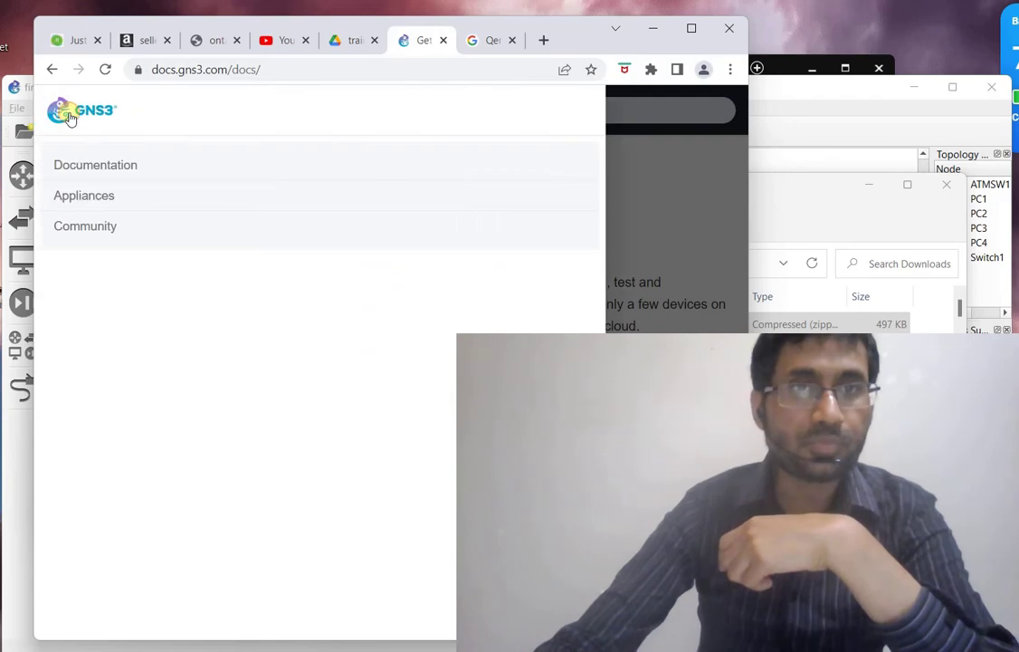
{"action": "left_click", "coordinate": [643, 181]}
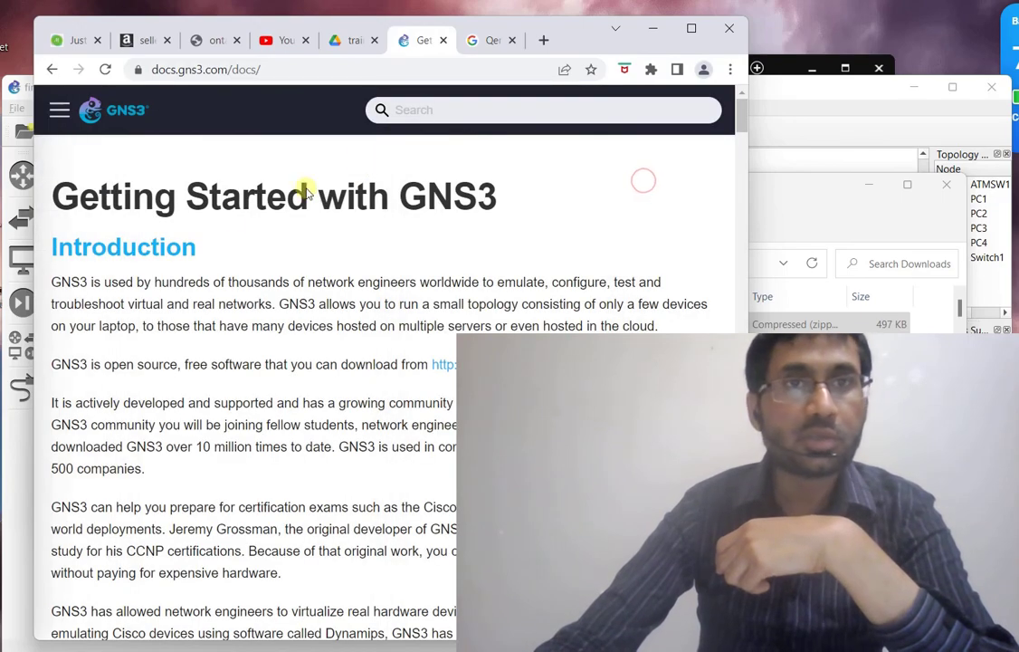
{"action": "scroll", "coordinate": [237, 226], "scroll_direction": "down", "scroll_amount": 12}
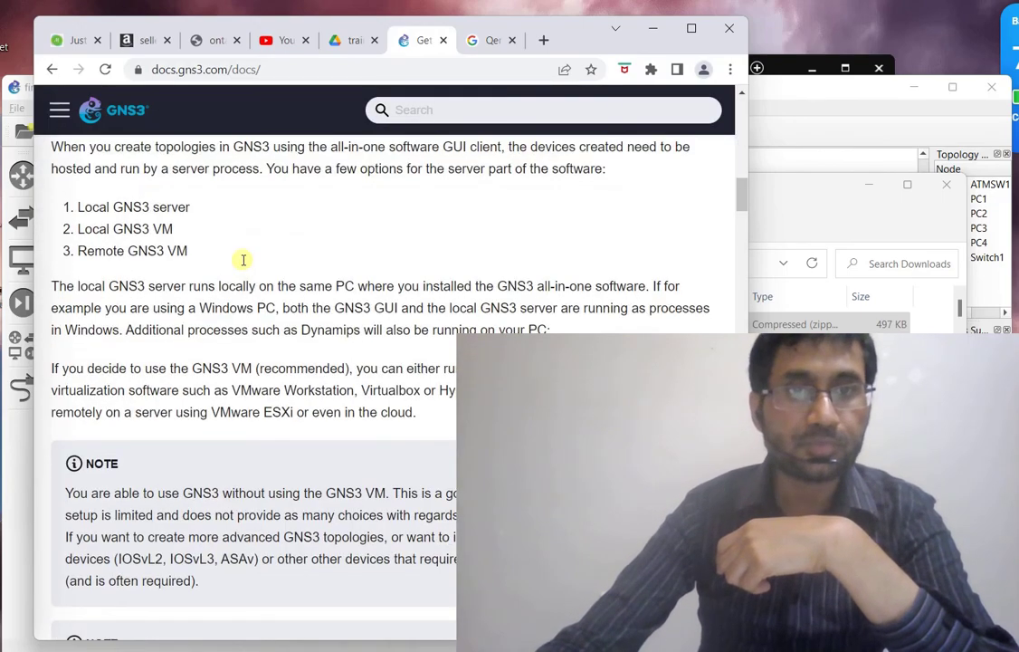
{"action": "scroll", "coordinate": [244, 260], "scroll_direction": "up", "scroll_amount": 12}
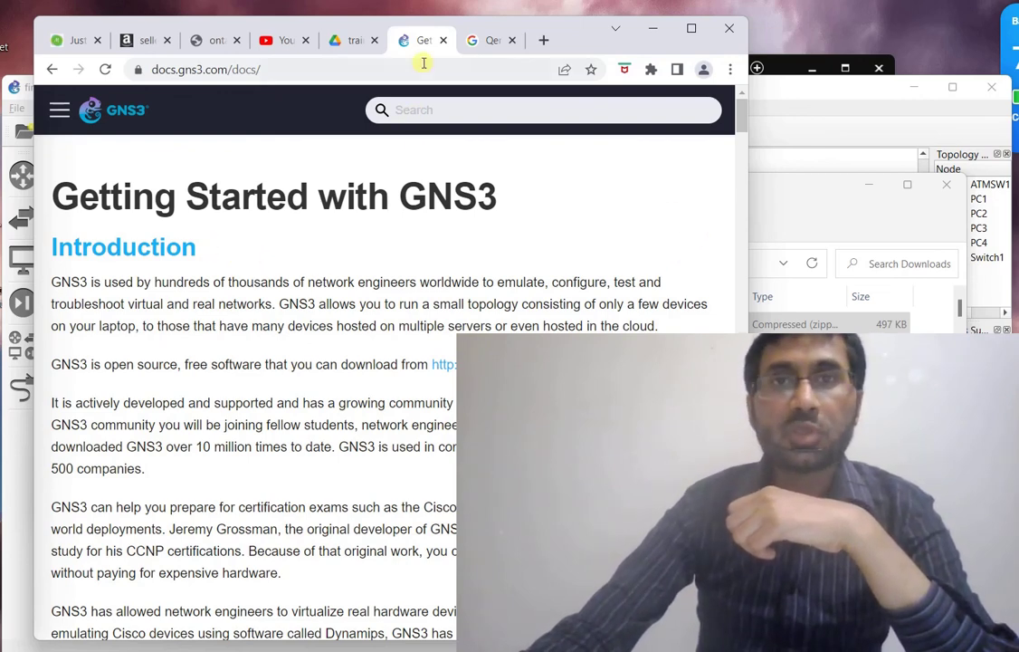
Try to open youtube.com in a new browser tab.
{"action": "left_click", "coordinate": [543, 40]}
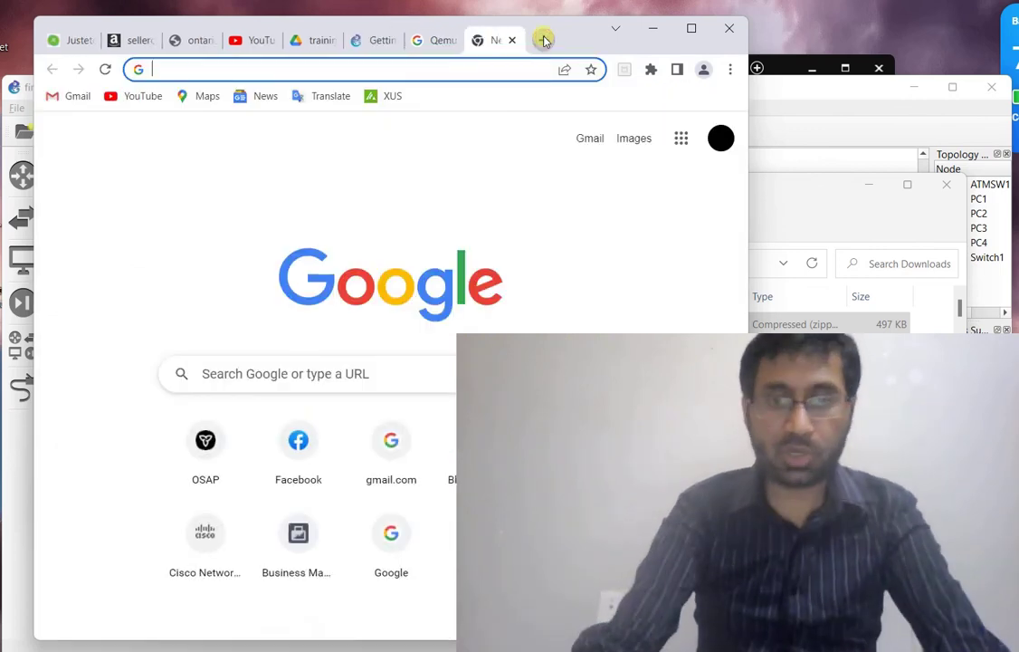
{"action": "type", "text": "you"}
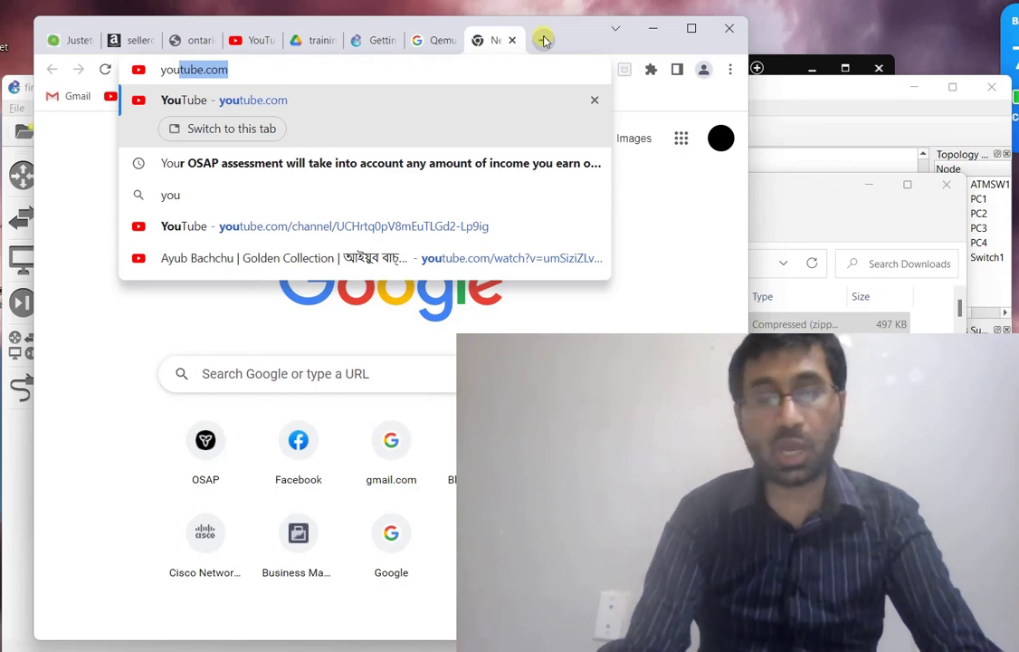
{"action": "key", "text": "Return"}
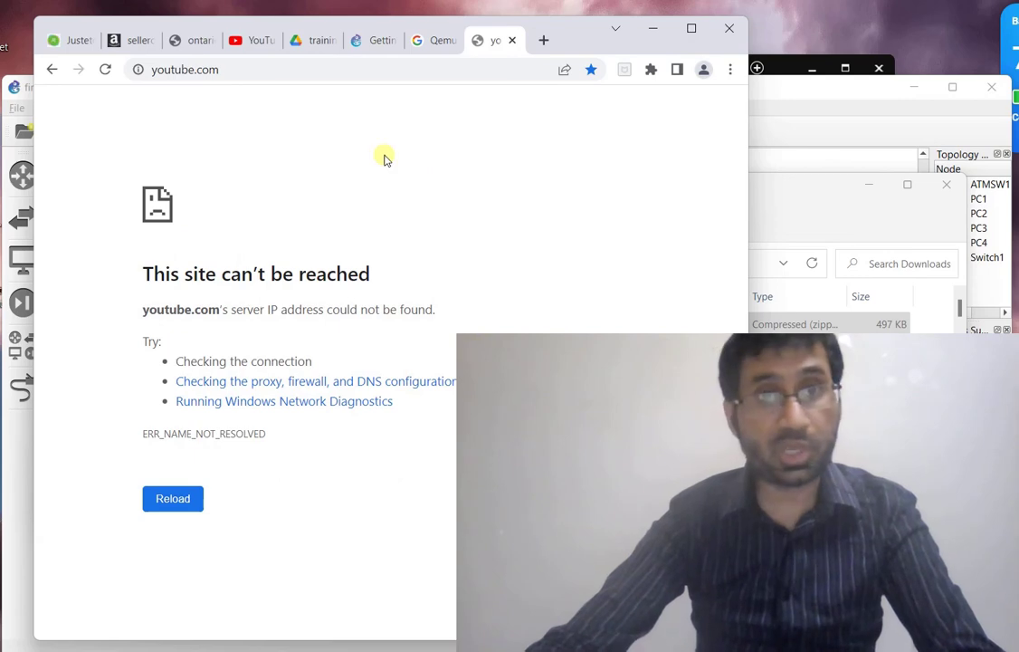
Replace the address in the current browser tab with the search text salearningschool-sitestree-shopforsoul.
{"action": "left_click", "coordinate": [248, 71]}
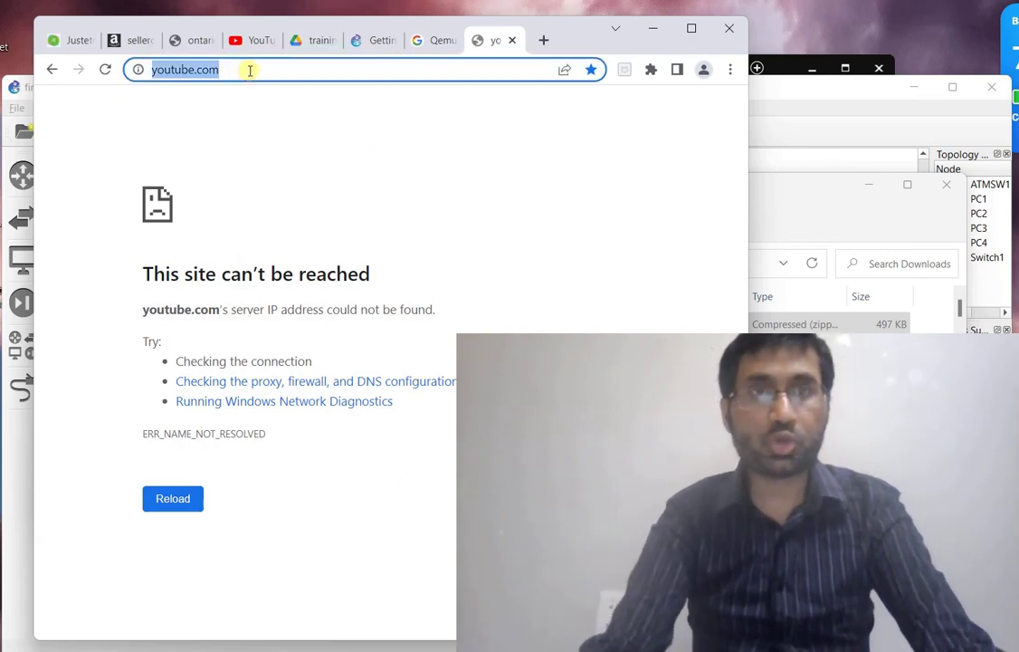
{"action": "type", "text": "salea"}
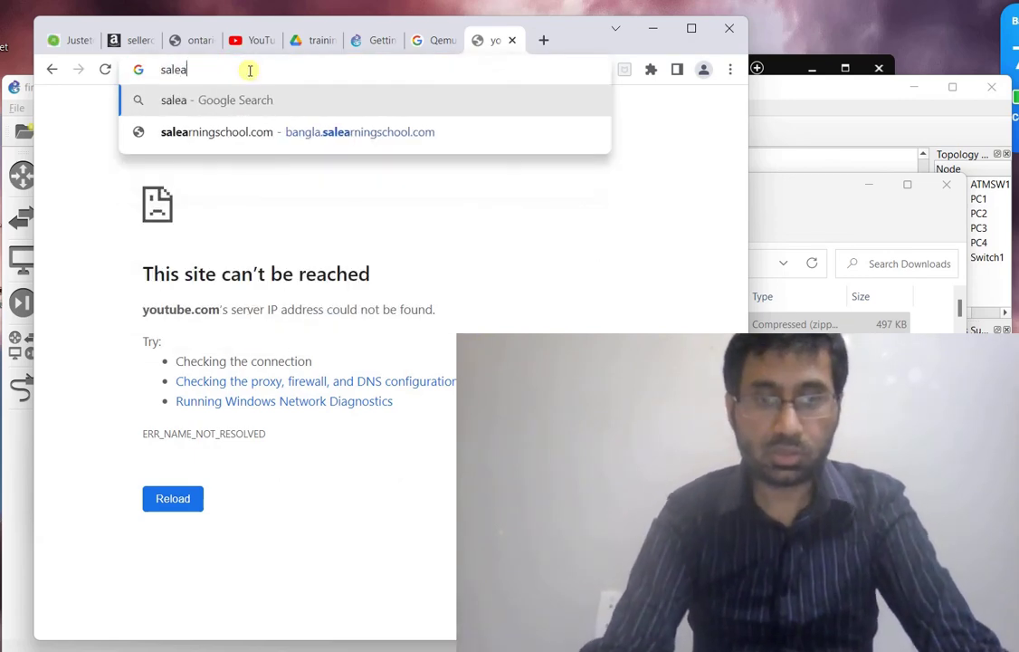
{"action": "type", "text": "rningschool"}
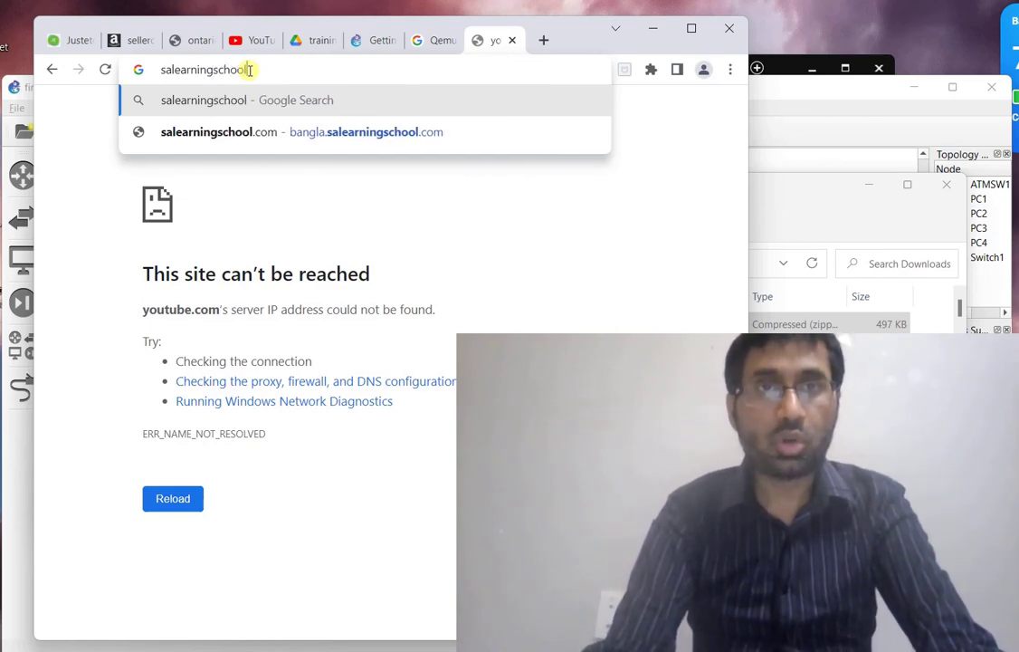
{"action": "type", "text": "-sites"}
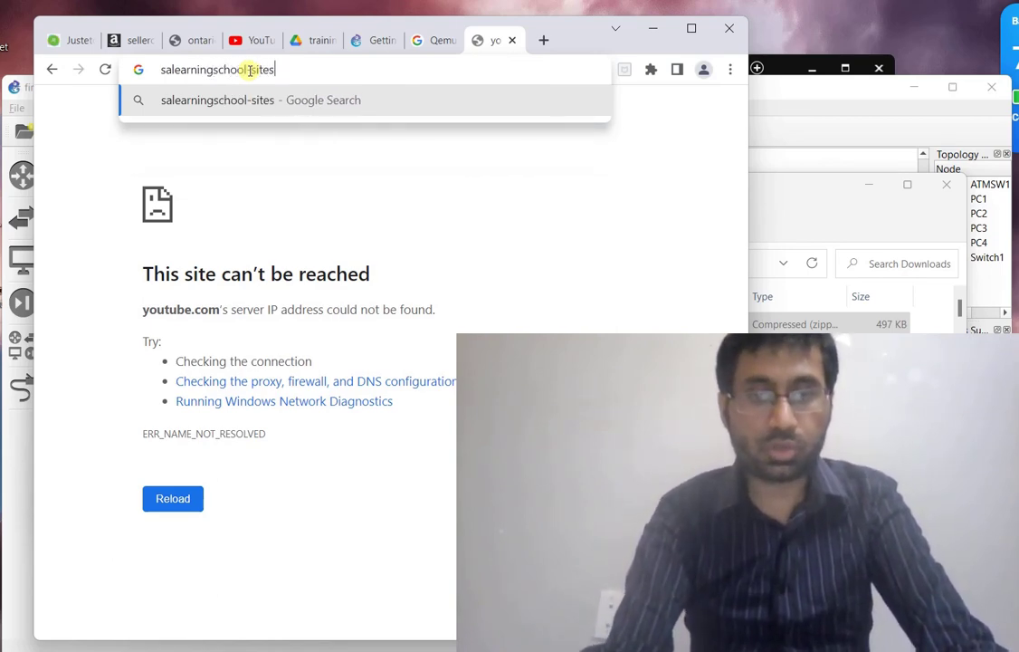
{"action": "type", "text": "tree-"}
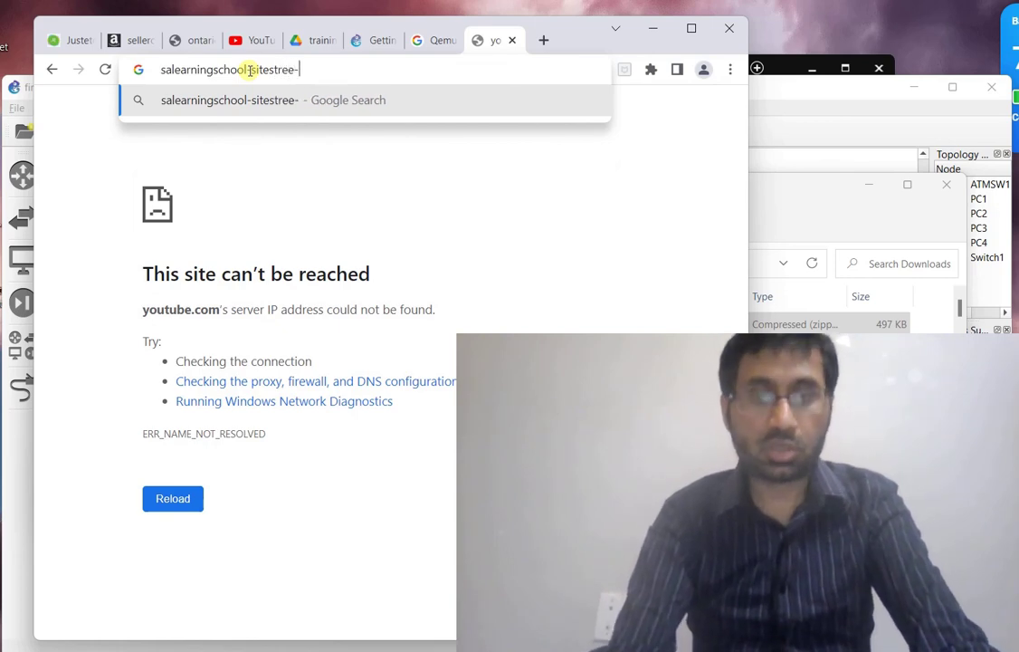
{"action": "type", "text": "shopforsoul"}
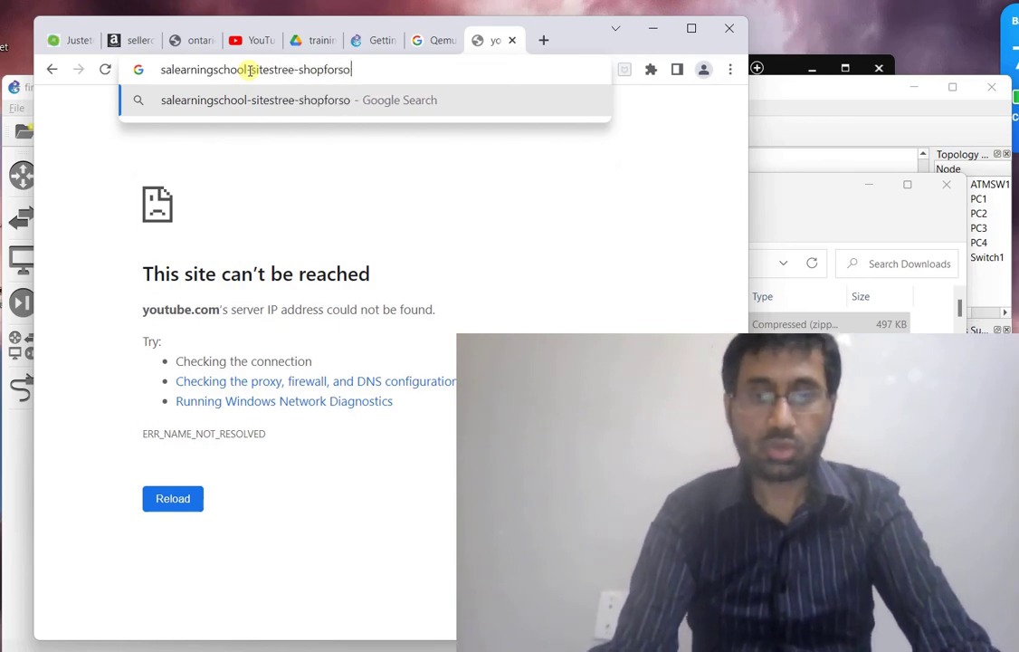